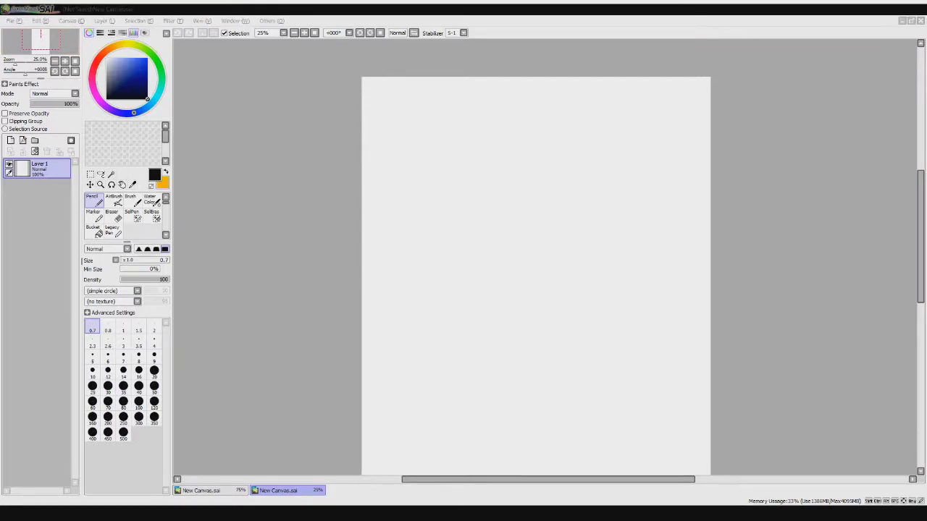
# On the other open blank canvas, sketch a head circle with a vertical centre line and a short chin mark below it
pyautogui.click(203, 490)
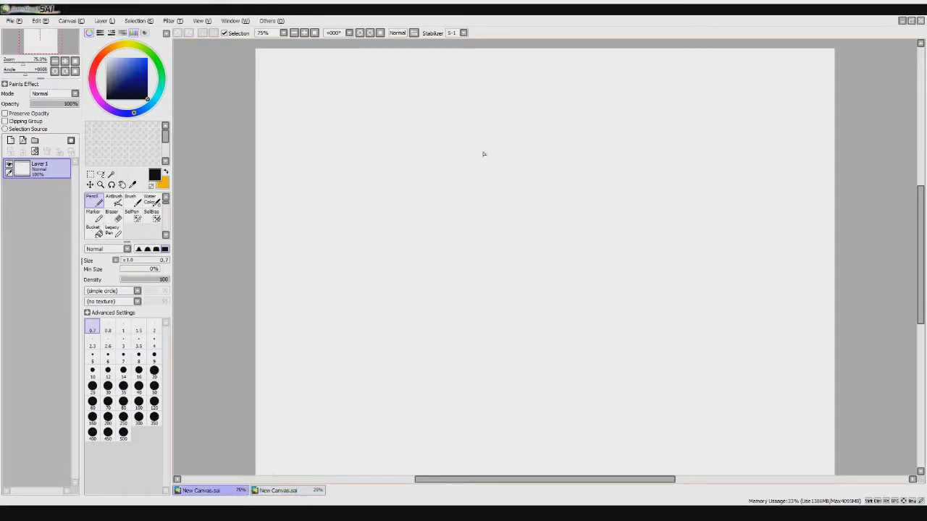
pyautogui.moveTo(467, 158)
pyautogui.mouseDown()
pyautogui.moveTo(418, 181)
pyautogui.moveTo(400, 230)
pyautogui.mouseUp()
pyautogui.moveTo(471, 158)
pyautogui.mouseDown()
pyautogui.moveTo(540, 210)
pyautogui.moveTo(507, 297)
pyautogui.mouseUp()
pyautogui.moveTo(557, 242); pyautogui.dragTo(521, 289)
pyautogui.moveTo(449, 161); pyautogui.dragTo(514, 168)
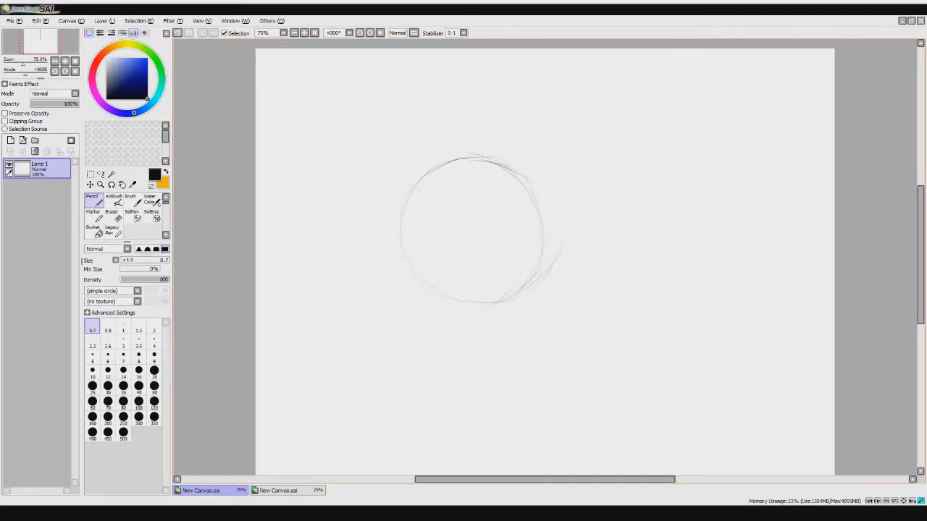
pyautogui.moveTo(547, 219)
pyautogui.mouseDown()
pyautogui.moveTo(511, 160)
pyautogui.moveTo(543, 201)
pyautogui.mouseUp()
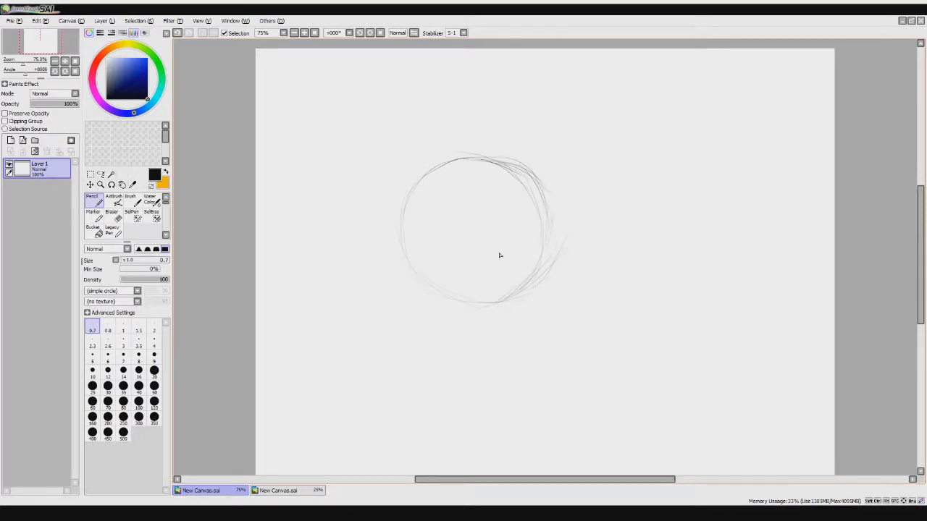
pyautogui.moveTo(472, 217)
pyautogui.mouseDown()
pyautogui.moveTo(475, 355)
pyautogui.moveTo(497, 341)
pyautogui.mouseUp()
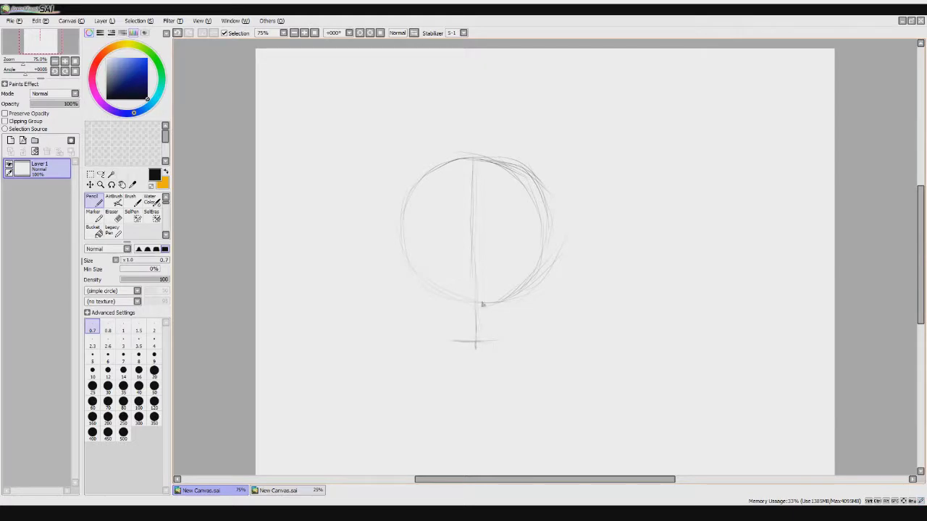
# Move the head construction sketch sideways to the horizontal middle of the canvas
pyautogui.scroll(3, 617, 176)
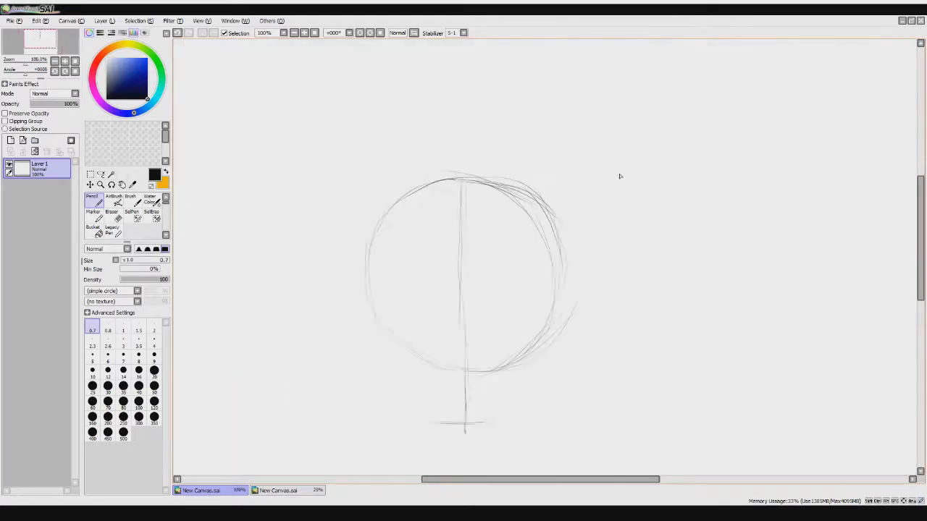
pyautogui.scroll(-3, 613, 182)
pyautogui.hotkey('ctrl', 't')
pyautogui.moveTo(484, 242); pyautogui.dragTo(547, 246)
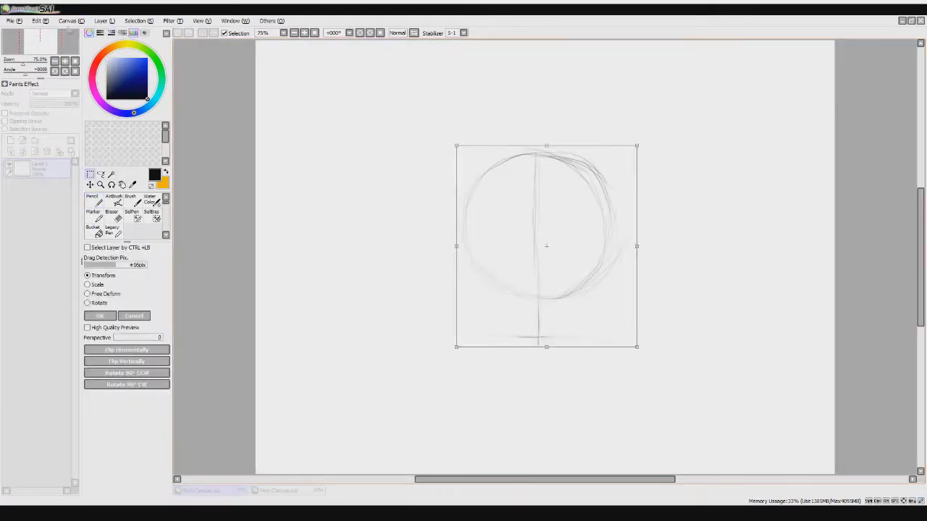
pyautogui.press('Return')
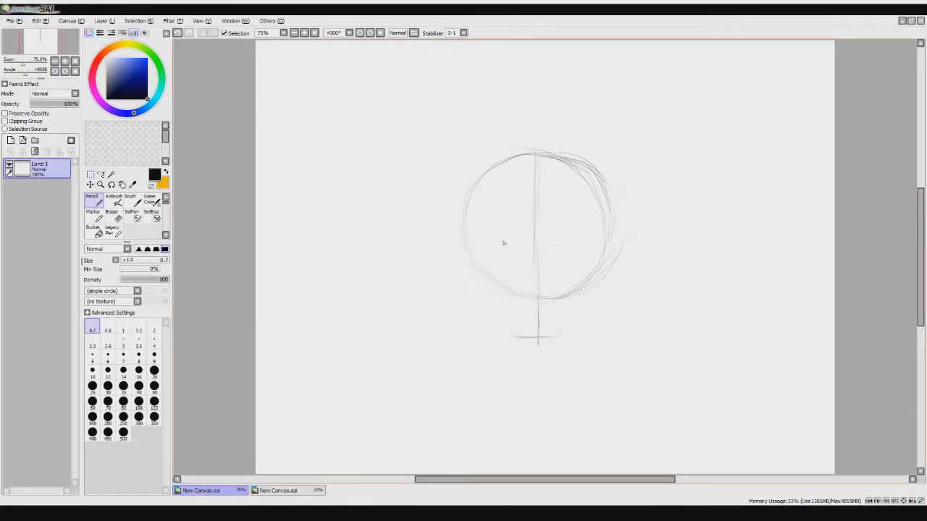
# Add a new layer and sketch the upper eyelids, nose dot, mouth line and tapered jaw over the head guide
pyautogui.hotkey('ctrl', 'shift', 'n')
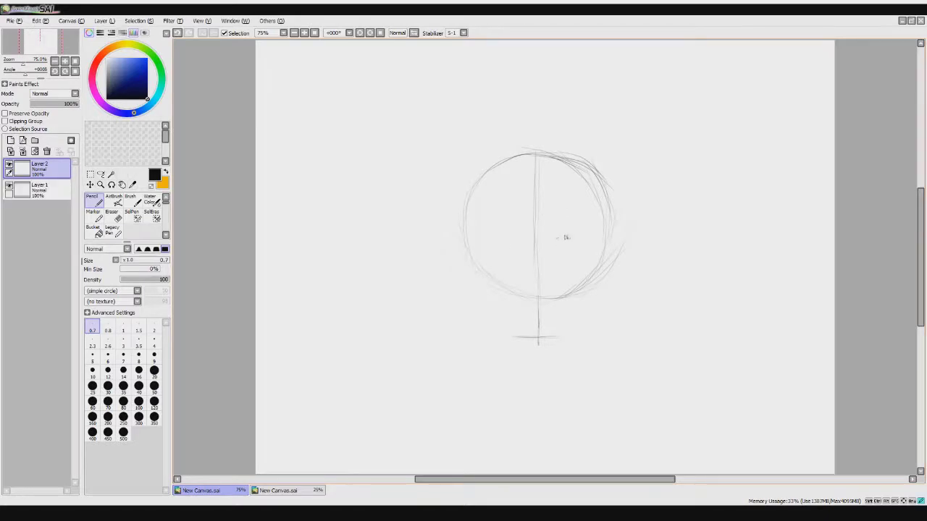
pyautogui.moveTo(560, 241); pyautogui.dragTo(584, 236)
pyautogui.moveTo(483, 237)
pyautogui.mouseDown()
pyautogui.moveTo(518, 234)
pyautogui.moveTo(538, 262)
pyautogui.mouseUp()
pyautogui.moveTo(525, 295); pyautogui.dragTo(552, 297)
pyautogui.moveTo(522, 329)
pyautogui.mouseDown()
pyautogui.moveTo(486, 278)
pyautogui.moveTo(497, 298)
pyautogui.mouseUp()
pyautogui.moveTo(543, 335)
pyautogui.mouseDown()
pyautogui.moveTo(568, 318)
pyautogui.moveTo(586, 287)
pyautogui.mouseUp()
pyautogui.moveTo(509, 318)
pyautogui.mouseDown()
pyautogui.moveTo(533, 333)
pyautogui.moveTo(579, 310)
pyautogui.mouseUp()
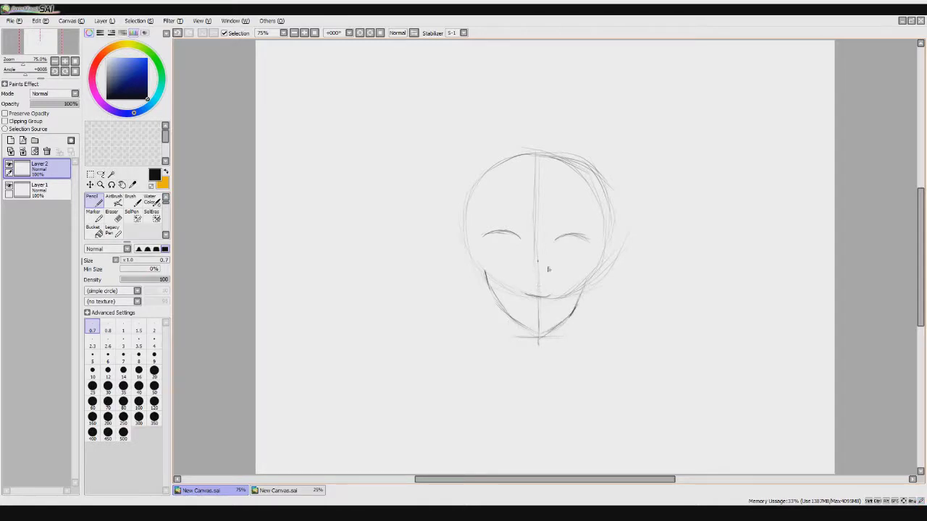
# Sketch a V-shaped fringe, the hair outline along both sides of the head and two short neck lines
pyautogui.moveTo(530, 186); pyautogui.dragTo(533, 241)
pyautogui.moveTo(533, 233)
pyautogui.mouseDown()
pyautogui.moveTo(543, 251)
pyautogui.moveTo(558, 206)
pyautogui.mouseUp()
pyautogui.moveTo(468, 207); pyautogui.dragTo(467, 265)
pyautogui.moveTo(610, 239); pyautogui.dragTo(604, 278)
pyautogui.moveTo(613, 221); pyautogui.dragTo(605, 258)
pyautogui.moveTo(563, 159)
pyautogui.mouseDown()
pyautogui.moveTo(613, 242)
pyautogui.moveTo(607, 209)
pyautogui.moveTo(611, 239)
pyautogui.mouseUp()
pyautogui.moveTo(613, 249)
pyautogui.mouseDown()
pyautogui.moveTo(604, 270)
pyautogui.moveTo(607, 239)
pyautogui.mouseUp()
pyautogui.moveTo(562, 325); pyautogui.dragTo(559, 345)
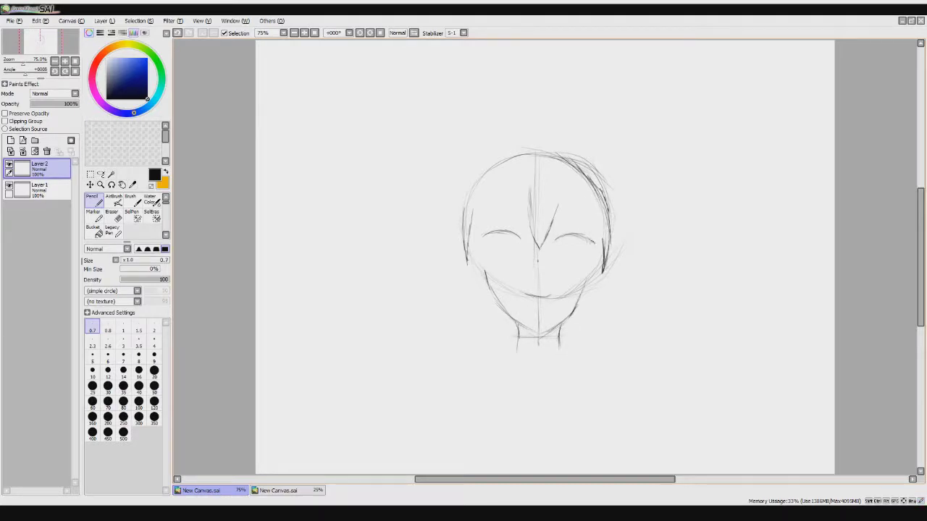
# Sketch the lower lids and the iris outlines of both eyes
pyautogui.moveTo(566, 249); pyautogui.dragTo(572, 252)
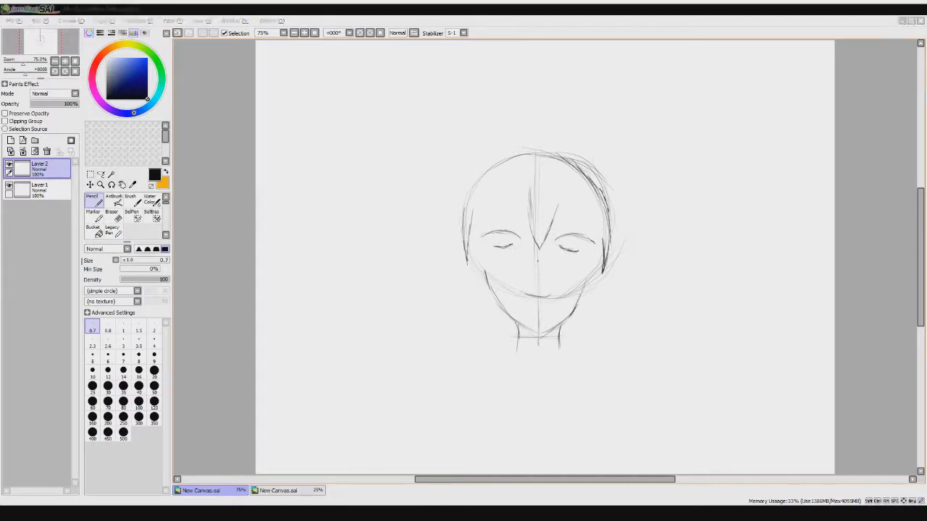
pyautogui.moveTo(511, 233); pyautogui.dragTo(512, 246)
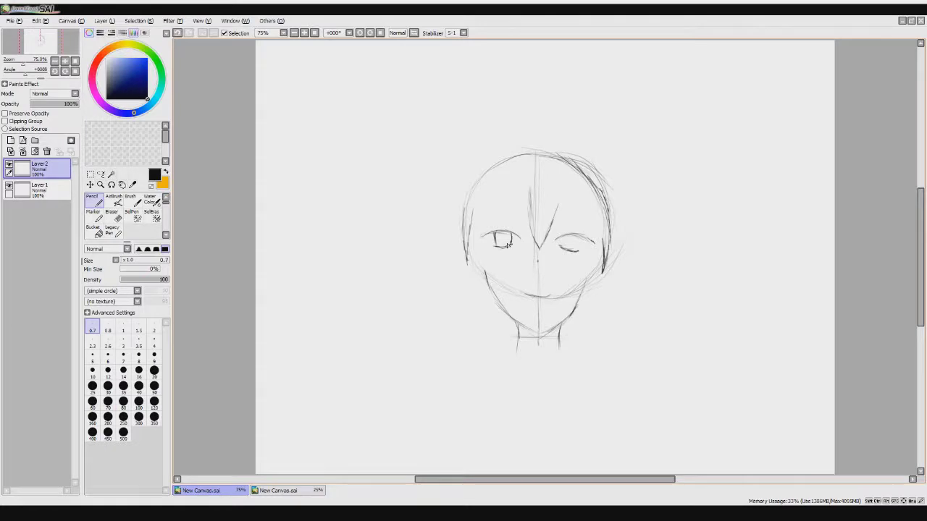
pyautogui.moveTo(565, 239); pyautogui.dragTo(580, 252)
# Sketch more fringe strands around the centre V and beside both eyes
pyautogui.moveTo(528, 188)
pyautogui.mouseDown()
pyautogui.moveTo(535, 237)
pyautogui.moveTo(549, 249)
pyautogui.mouseUp()
pyautogui.moveTo(562, 187)
pyautogui.mouseDown()
pyautogui.moveTo(556, 225)
pyautogui.moveTo(578, 273)
pyautogui.mouseUp()
pyautogui.moveTo(599, 228); pyautogui.dragTo(575, 269)
pyautogui.moveTo(593, 225); pyautogui.dragTo(581, 264)
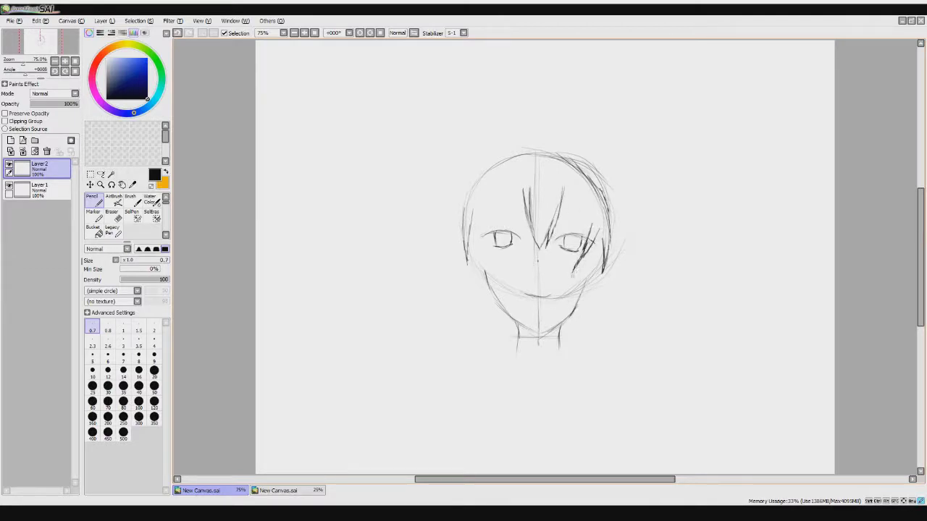
pyautogui.moveTo(478, 221); pyautogui.dragTo(494, 265)
pyautogui.moveTo(498, 176); pyautogui.dragTo(489, 210)
# Sketch the sloping shoulder lines from the base of the neck on both sides
pyautogui.press('e')
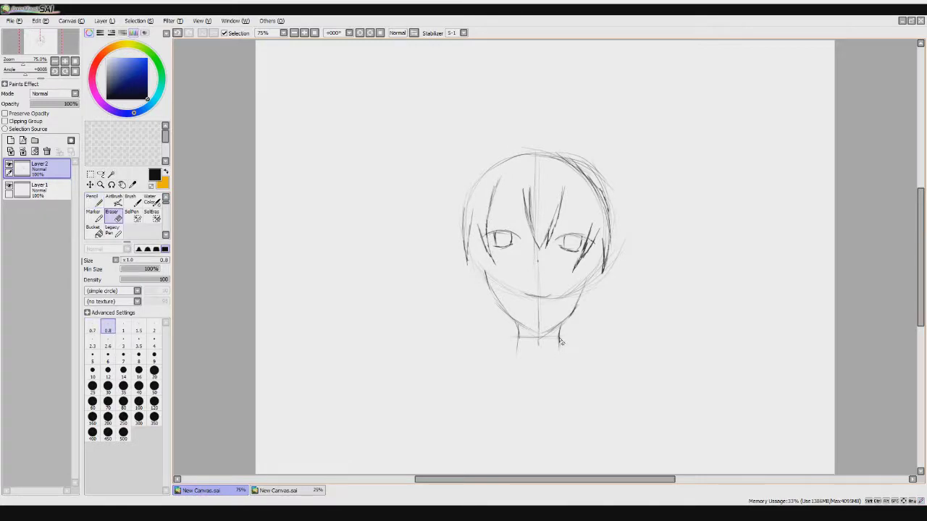
pyautogui.press('n')
pyautogui.moveTo(562, 346)
pyautogui.mouseDown()
pyautogui.moveTo(607, 374)
pyautogui.moveTo(647, 382)
pyautogui.mouseUp()
pyautogui.moveTo(517, 349)
pyautogui.mouseDown()
pyautogui.moveTo(474, 370)
pyautogui.moveTo(458, 389)
pyautogui.mouseUp()
pyautogui.moveTo(560, 345)
pyautogui.mouseDown()
pyautogui.moveTo(597, 374)
pyautogui.moveTo(629, 378)
pyautogui.moveTo(636, 403)
pyautogui.mouseUp()
pyautogui.moveTo(507, 359)
pyautogui.mouseDown()
pyautogui.moveTo(465, 370)
pyautogui.moveTo(455, 387)
pyautogui.mouseUp()
pyautogui.moveTo(472, 365); pyautogui.dragTo(457, 391)
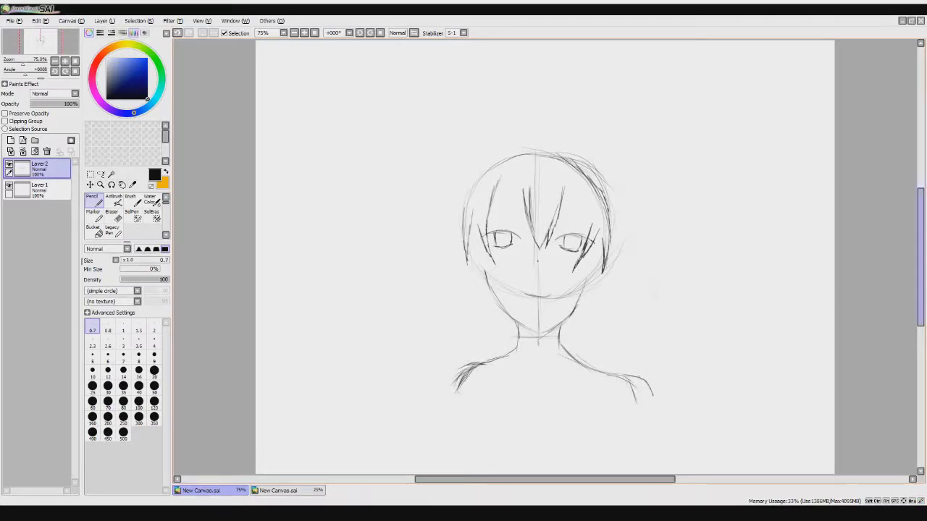
# Sketch a small bow on the upper right of the head and a rounded hair loop above the crown
pyautogui.moveTo(565, 151); pyautogui.dragTo(613, 181)
pyautogui.moveTo(609, 149); pyautogui.dragTo(595, 180)
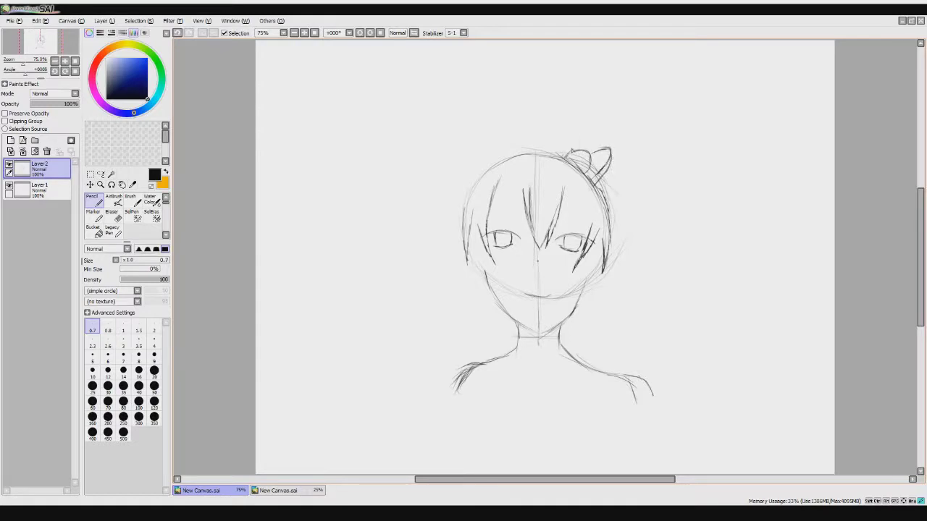
pyautogui.moveTo(527, 127)
pyautogui.mouseDown()
pyautogui.moveTo(504, 137)
pyautogui.moveTo(485, 156)
pyautogui.moveTo(502, 136)
pyautogui.moveTo(484, 163)
pyautogui.moveTo(478, 197)
pyautogui.mouseUp()
pyautogui.moveTo(478, 163)
pyautogui.mouseDown()
pyautogui.moveTo(517, 106)
pyautogui.moveTo(557, 127)
pyautogui.moveTo(551, 118)
pyautogui.moveTo(569, 152)
pyautogui.mouseUp()
pyautogui.moveTo(501, 113); pyautogui.dragTo(560, 135)
pyautogui.moveTo(494, 136); pyautogui.dragTo(482, 171)
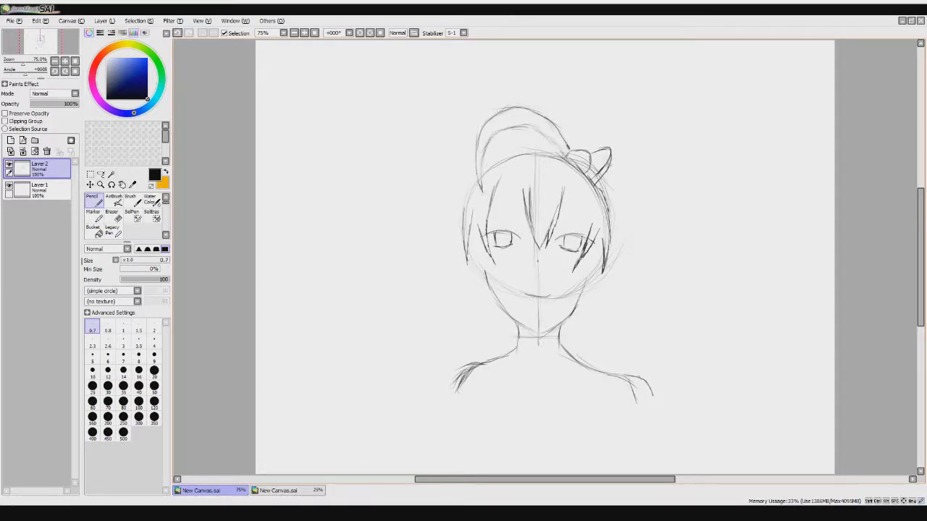
# Set the eraser size to 3.5 and clean up the stray outer strokes on both shoulders
pyautogui.press('e')
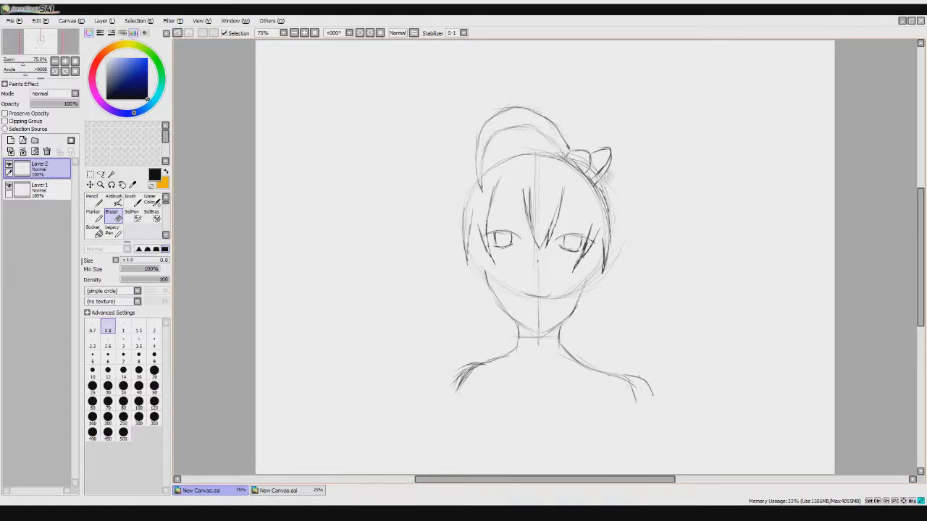
pyautogui.press(']')
pyautogui.press(']')
pyautogui.press(']')
pyautogui.press(']')
pyautogui.press(']')
pyautogui.press(']')
pyautogui.press(']')
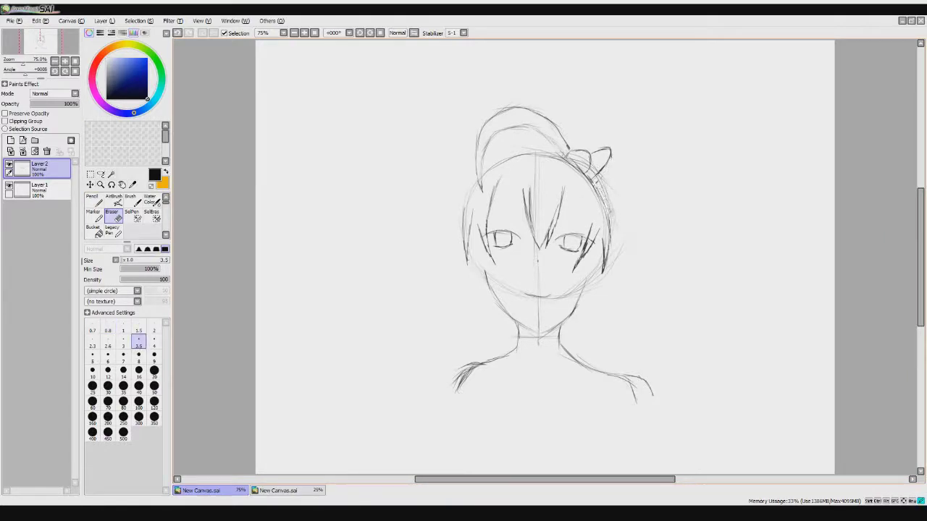
pyautogui.moveTo(455, 382); pyautogui.dragTo(486, 357)
pyautogui.moveTo(652, 396)
pyautogui.mouseDown()
pyautogui.moveTo(636, 379)
pyautogui.moveTo(649, 381)
pyautogui.mouseUp()
# Pencil in another central fringe strand and extra hair strands down both sides of the face to the jaw
pyautogui.press('n')
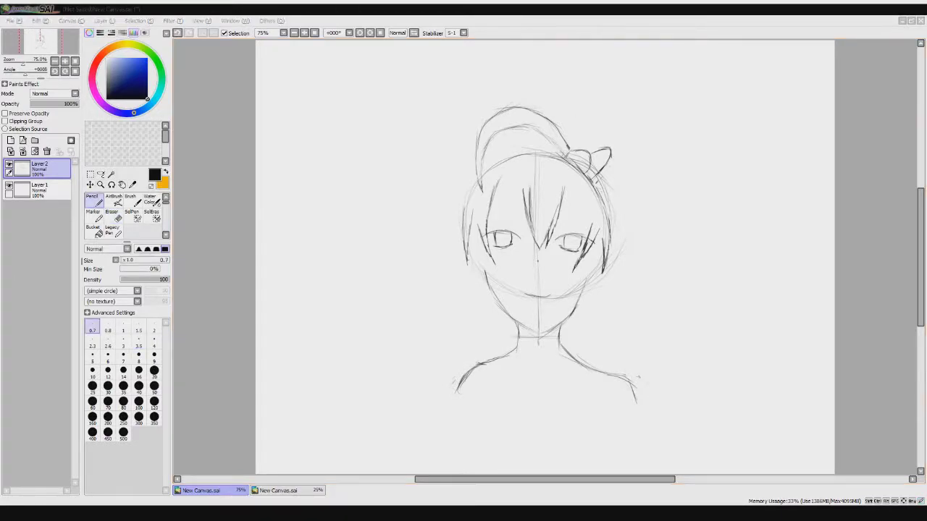
pyautogui.moveTo(523, 178); pyautogui.dragTo(538, 219)
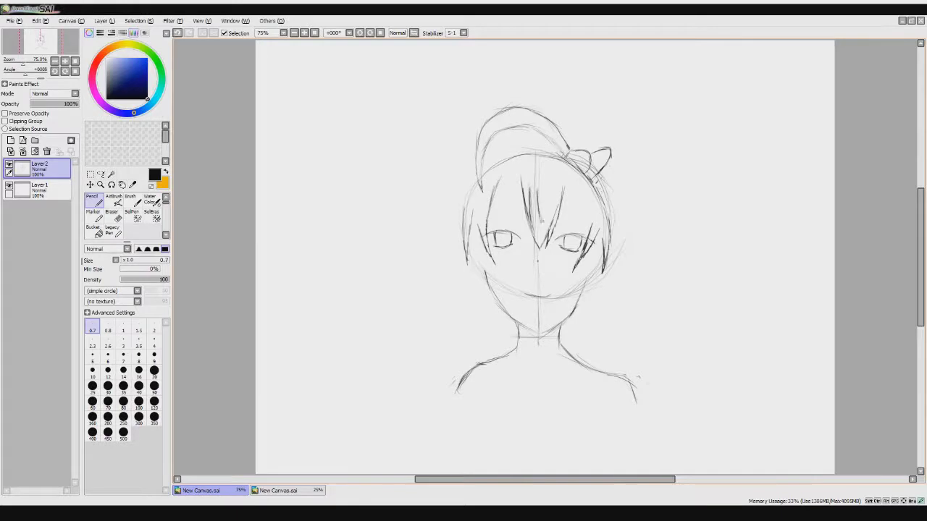
pyautogui.moveTo(479, 182); pyautogui.dragTo(465, 218)
pyautogui.moveTo(471, 223); pyautogui.dragTo(470, 249)
pyautogui.moveTo(473, 195); pyautogui.dragTo(471, 251)
pyautogui.moveTo(478, 264); pyautogui.dragTo(497, 284)
pyautogui.moveTo(482, 240); pyautogui.dragTo(485, 265)
pyautogui.moveTo(490, 268); pyautogui.dragTo(497, 283)
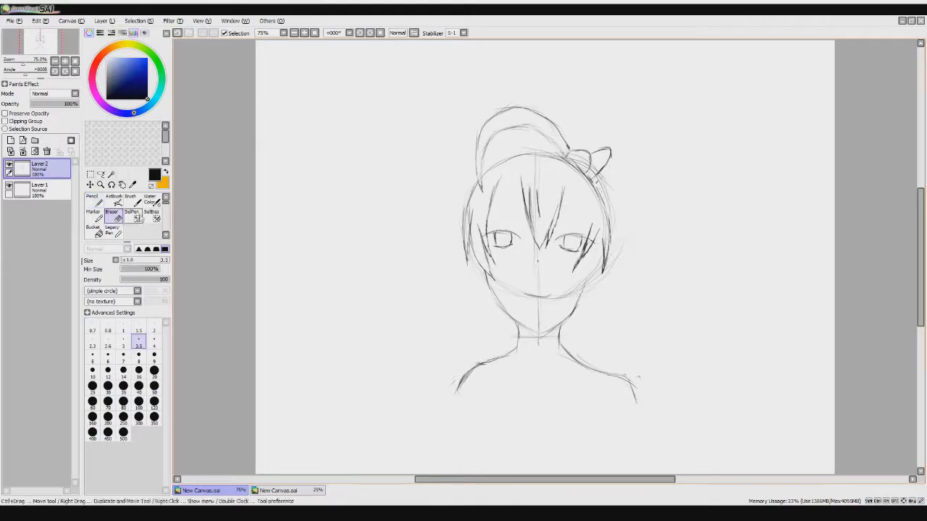
pyautogui.moveTo(585, 255); pyautogui.dragTo(569, 303)
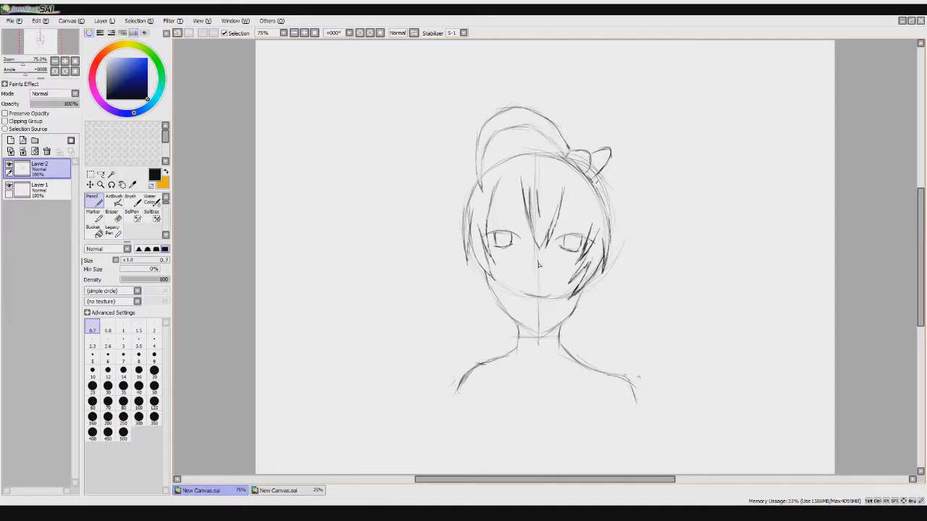
# Redraw the nose mark slightly lower and sketch a large curved hair outline from the left side of the head to the shoulder
pyautogui.press('e')
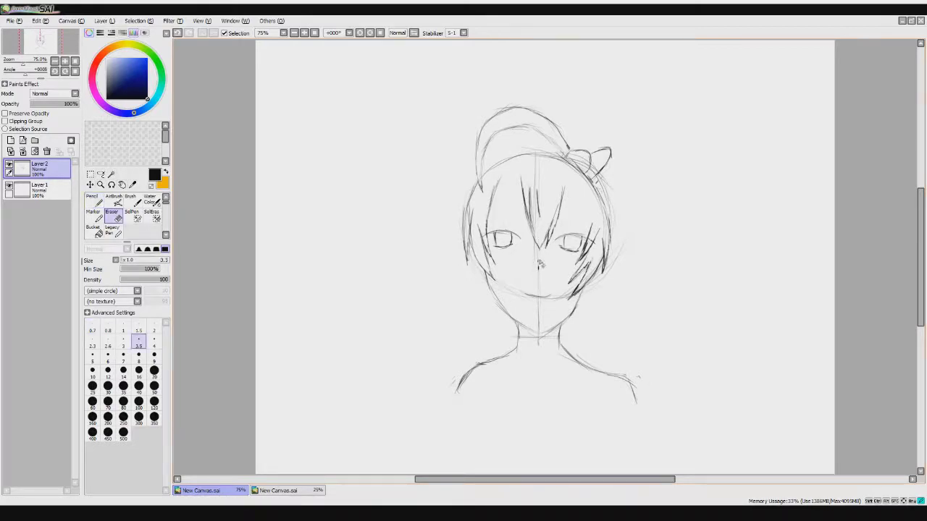
pyautogui.press('n')
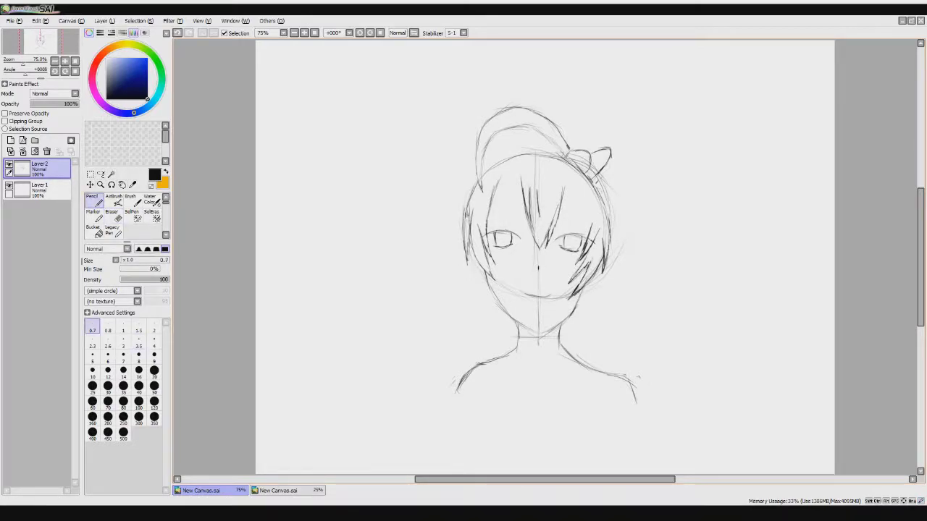
pyautogui.moveTo(484, 358); pyautogui.dragTo(422, 274)
pyautogui.moveTo(467, 335); pyautogui.dragTo(422, 265)
pyautogui.moveTo(464, 212); pyautogui.dragTo(426, 281)
pyautogui.moveTo(501, 125); pyautogui.dragTo(555, 146)
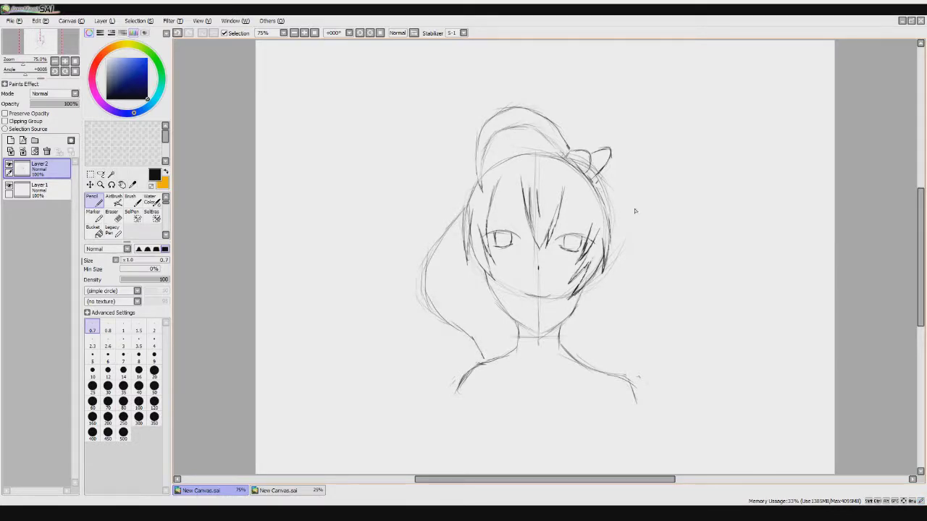
# Sketch two long wavy locks hanging from the jaw over the shoulders
pyautogui.moveTo(584, 297)
pyautogui.mouseDown()
pyautogui.moveTo(575, 339)
pyautogui.moveTo(593, 398)
pyautogui.moveTo(577, 418)
pyautogui.mouseUp()
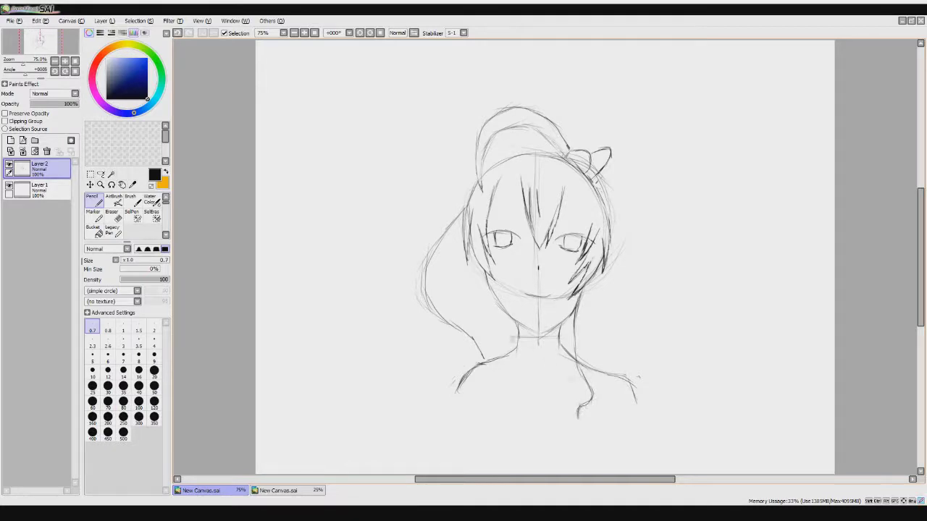
pyautogui.moveTo(496, 301)
pyautogui.mouseDown()
pyautogui.moveTo(502, 332)
pyautogui.moveTo(488, 403)
pyautogui.mouseUp()
pyautogui.moveTo(498, 349)
pyautogui.mouseDown()
pyautogui.moveTo(485, 420)
pyautogui.moveTo(490, 380)
pyautogui.mouseUp()
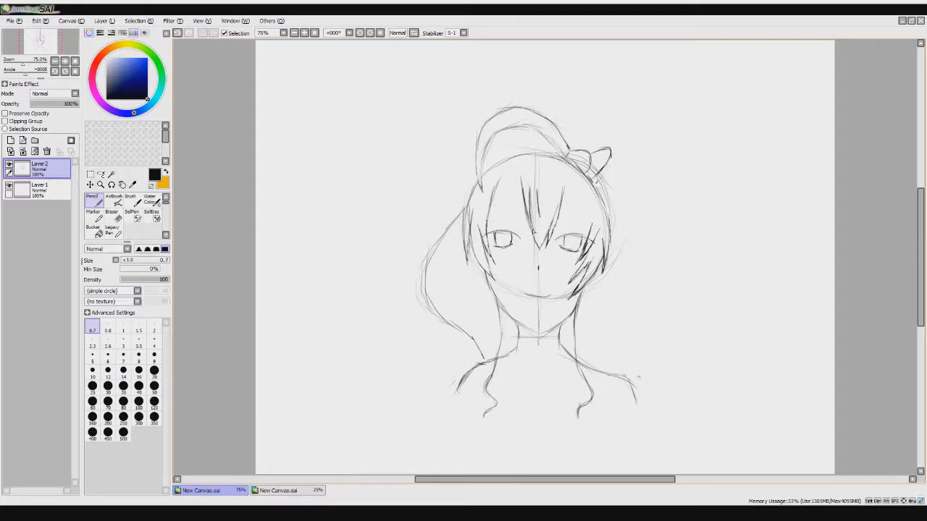
# Select the upper part of the head sketch, shift it slightly down toward the chin, and deselect it
pyautogui.press('m')
pyautogui.moveTo(362, 86); pyautogui.dragTo(660, 297)
pyautogui.hotkey('ctrl', 't')
pyautogui.moveTo(561, 192)
pyautogui.mouseDown()
pyautogui.moveTo(560, 182)
pyautogui.moveTo(562, 191)
pyautogui.mouseUp()
pyautogui.press('Return')
pyautogui.click(139, 21)
pyautogui.click(143, 34)
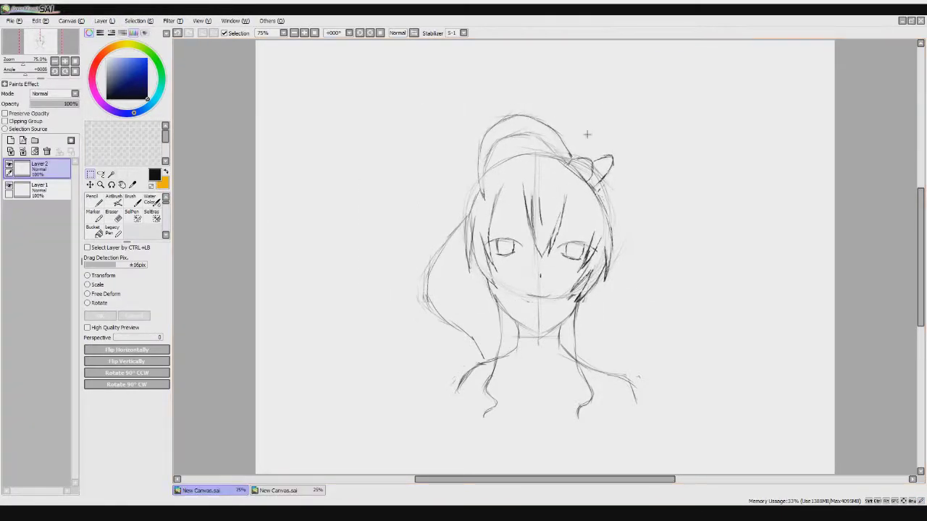
# Reconnect the hair and jaw lines on both sides of the face with short pencil strokes
pyautogui.press('n')
pyautogui.moveTo(488, 282); pyautogui.dragTo(492, 294)
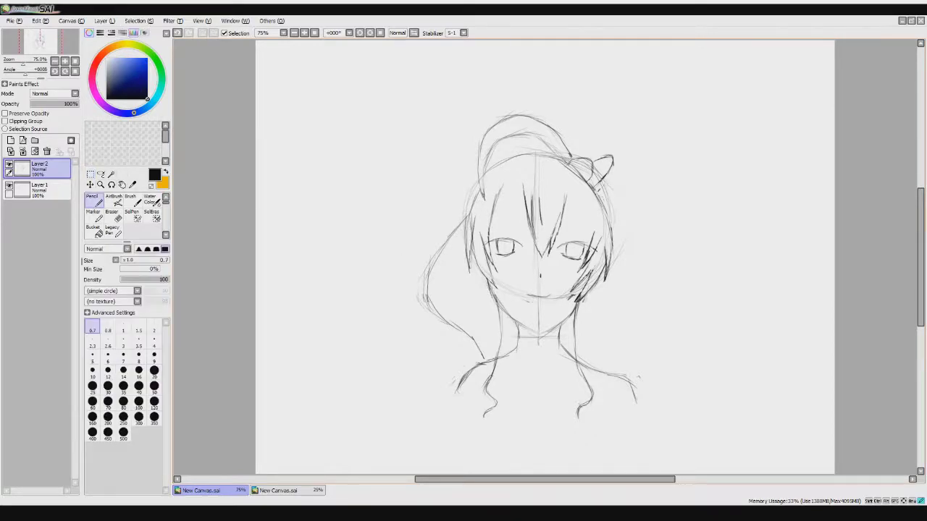
pyautogui.moveTo(580, 300); pyautogui.dragTo(573, 308)
# Draw small pupils in the centre of both irises
pyautogui.scroll(3, 610, 225)
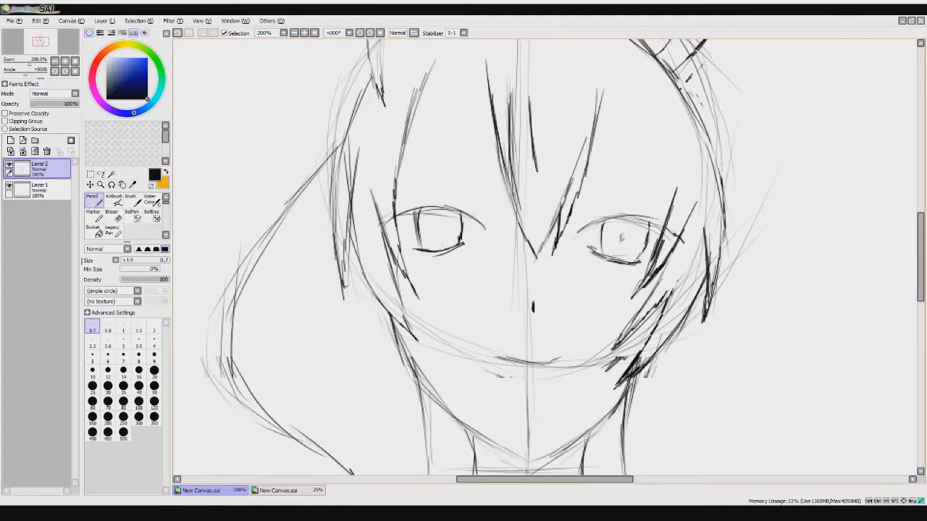
pyautogui.moveTo(622, 236)
pyautogui.mouseDown()
pyautogui.moveTo(626, 245)
pyautogui.moveTo(627, 233)
pyautogui.mouseUp()
pyautogui.press('e')
pyautogui.press('n')
pyautogui.moveTo(439, 228); pyautogui.dragTo(437, 233)
pyautogui.click(74, 61)
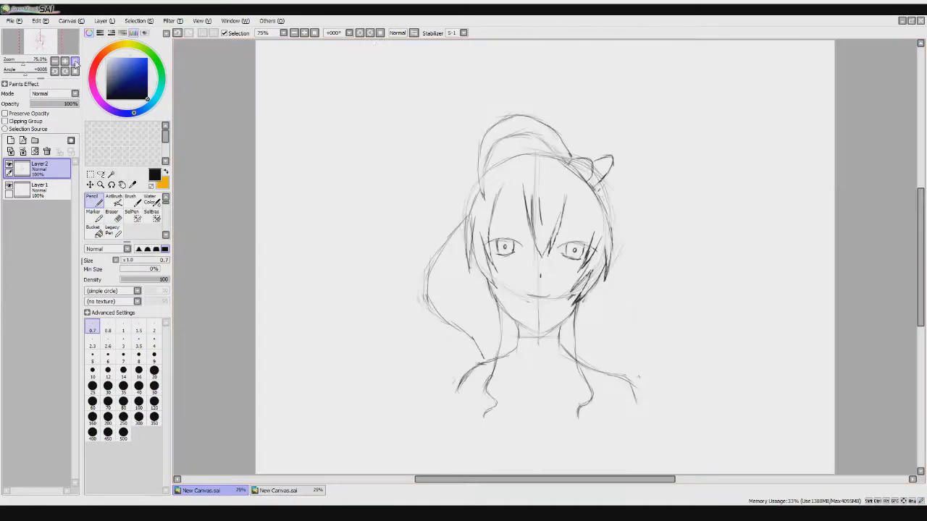
# Erase the small pupils from both eyes
pyautogui.press('e')
pyautogui.moveTo(503, 245); pyautogui.dragTo(506, 248)
pyautogui.moveTo(574, 248); pyautogui.dragTo(582, 257)
pyautogui.press('n')
pyautogui.click(65, 61)
pyautogui.press('e')
pyautogui.moveTo(504, 178)
pyautogui.mouseDown()
pyautogui.moveTo(508, 193)
pyautogui.moveTo(507, 184)
pyautogui.mouseUp()
pyautogui.moveTo(687, 187)
pyautogui.mouseDown()
pyautogui.moveTo(692, 203)
pyautogui.moveTo(699, 187)
pyautogui.moveTo(701, 200)
pyautogui.mouseUp()
# Select the eye on the left of the face, move it slightly toward the nose and down, and deselect it
pyautogui.press('m')
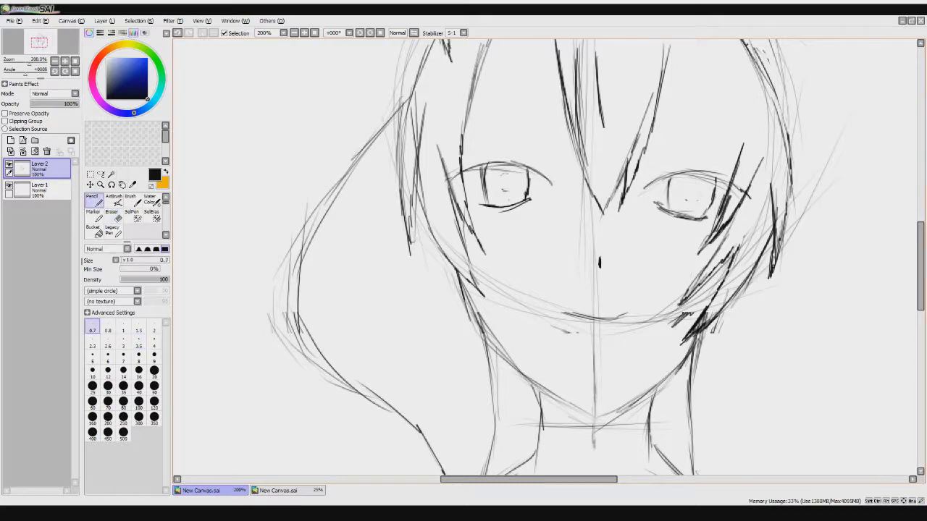
pyautogui.moveTo(553, 142); pyautogui.dragTo(476, 215)
pyautogui.hotkey('ctrl', 't')
pyautogui.moveTo(532, 188); pyautogui.dragTo(550, 197)
pyautogui.press('Return')
pyautogui.hotkey('ctrl', 'd')
# Redraw the upper eyelid lines of both eyes with the pencil
pyautogui.click(102, 199)
pyautogui.moveTo(474, 176); pyautogui.dragTo(487, 170)
pyautogui.moveTo(490, 170); pyautogui.dragTo(504, 164)
pyautogui.moveTo(654, 181); pyautogui.dragTo(724, 172)
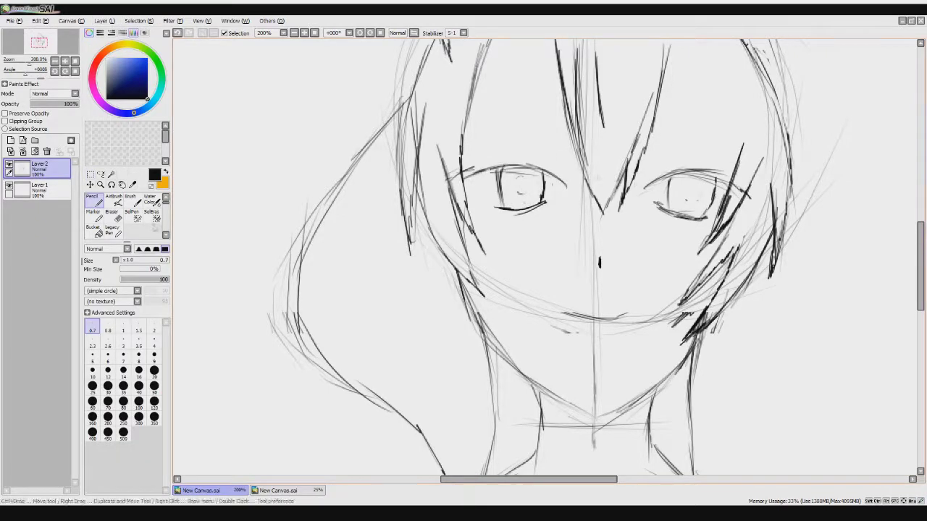
# Set the pencil size to 7 and draw dark oval pupils in both eyes
pyautogui.click(123, 355)
pyautogui.moveTo(520, 181); pyautogui.dragTo(521, 192)
pyautogui.moveTo(688, 187)
pyautogui.mouseDown()
pyautogui.moveTo(686, 204)
pyautogui.moveTo(688, 192)
pyautogui.mouseUp()
pyautogui.click(75, 61)
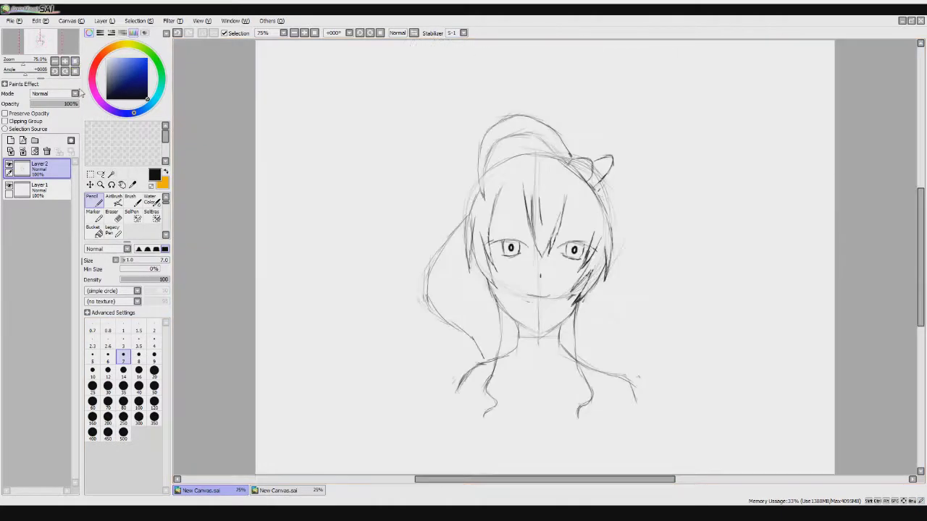
# Set the pencil size to 1 and darken the smile line with short strokes
pyautogui.click(123, 328)
pyautogui.moveTo(528, 292)
pyautogui.mouseDown()
pyautogui.moveTo(556, 297)
pyautogui.moveTo(540, 298)
pyautogui.mouseUp()
pyautogui.moveTo(550, 297); pyautogui.dragTo(562, 294)
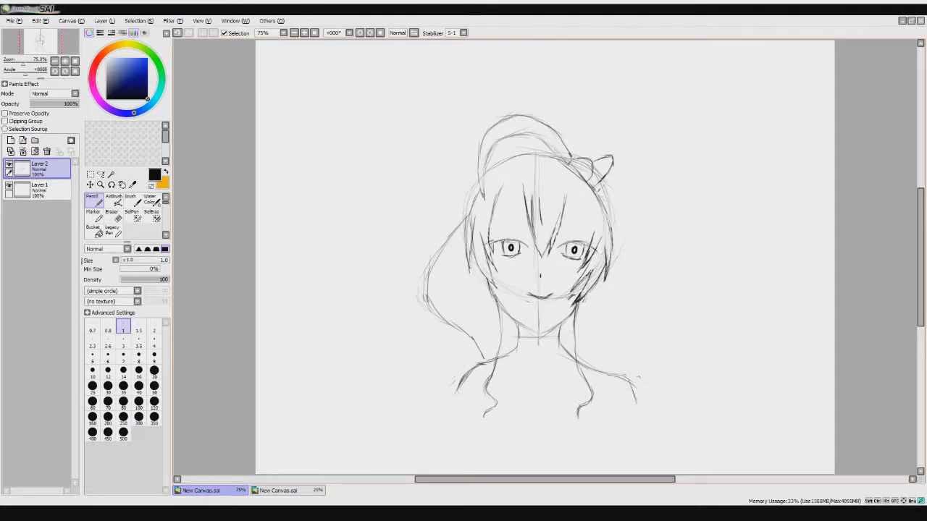
# Add thin pencil strokes beside the eye on the left and along the inner edges of the bangs
pyautogui.moveTo(495, 246); pyautogui.dragTo(496, 258)
pyautogui.moveTo(565, 210); pyautogui.dragTo(588, 241)
pyautogui.moveTo(520, 201); pyautogui.dragTo(507, 212)
# Thin the smile line with the eraser and return to the pencil
pyautogui.press('e')
pyautogui.moveTo(523, 293)
pyautogui.mouseDown()
pyautogui.moveTo(557, 296)
pyautogui.moveTo(557, 308)
pyautogui.moveTo(546, 298)
pyautogui.mouseUp()
pyautogui.press(']')
pyautogui.press(']')
pyautogui.press(']')
pyautogui.press(']')
pyautogui.press(']')
pyautogui.press(']')
pyautogui.press(']')
pyautogui.press(']')
pyautogui.press(']')
pyautogui.press('n')
# Erase the dark oval pupils and redraw them as small rings with the pencil at size 4
pyautogui.scroll(4, 499, 244)
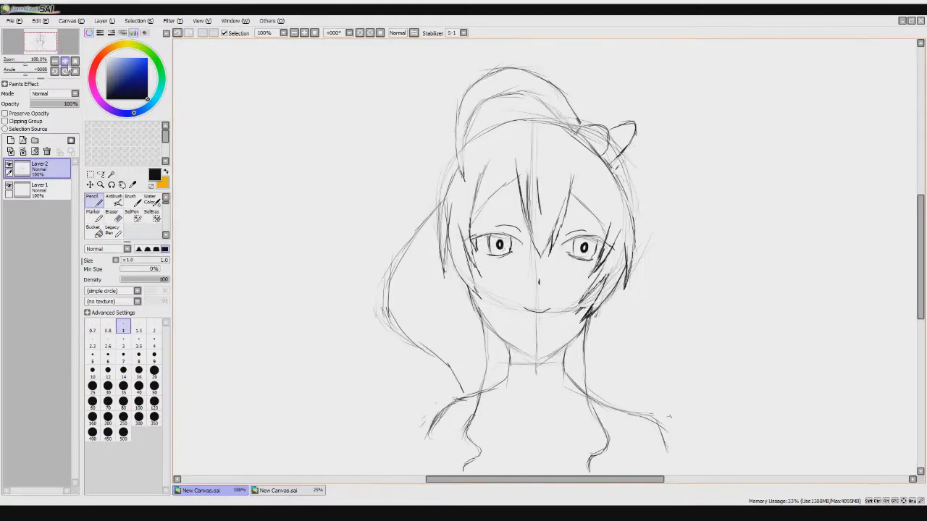
pyautogui.click(153, 347)
pyautogui.press('e')
pyautogui.moveTo(398, 210)
pyautogui.mouseDown()
pyautogui.moveTo(418, 231)
pyautogui.moveTo(403, 223)
pyautogui.moveTo(411, 215)
pyautogui.mouseUp()
pyautogui.press('n')
pyautogui.press('e')
pyautogui.moveTo(654, 216)
pyautogui.mouseDown()
pyautogui.moveTo(658, 236)
pyautogui.moveTo(669, 224)
pyautogui.mouseUp()
pyautogui.press('n')
pyautogui.click(73, 62)
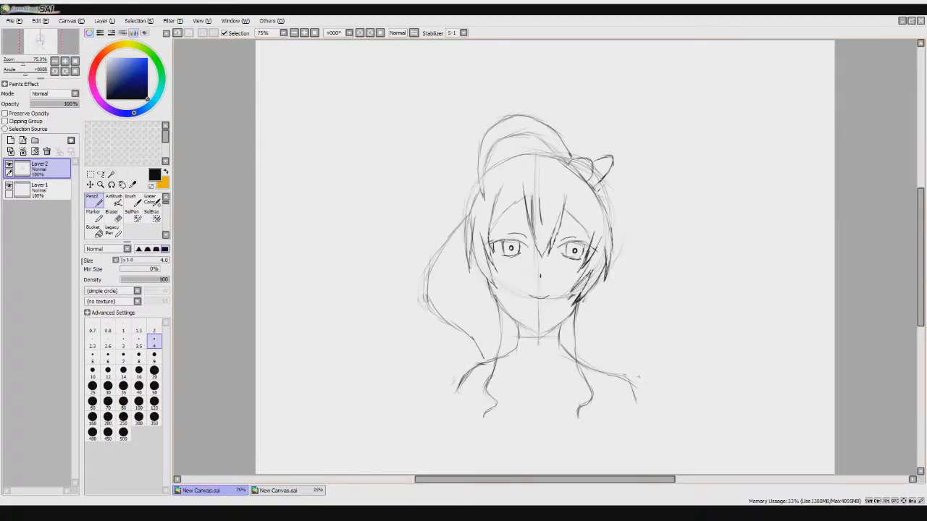
# With pencil size 1, sketch a hair loop above the bow and a wide hair arc sweeping around the left of the head
pyautogui.click(123, 327)
pyautogui.moveTo(553, 126)
pyautogui.mouseDown()
pyautogui.moveTo(583, 129)
pyautogui.moveTo(587, 153)
pyautogui.moveTo(588, 139)
pyautogui.mouseUp()
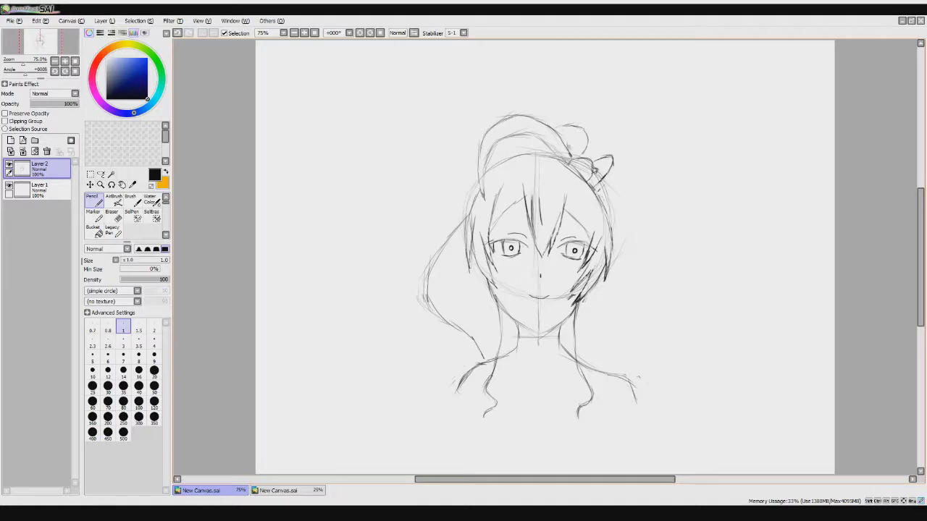
pyautogui.moveTo(568, 154)
pyautogui.mouseDown()
pyautogui.moveTo(512, 147)
pyautogui.moveTo(458, 177)
pyautogui.moveTo(464, 221)
pyautogui.mouseUp()
pyautogui.hotkey('ctrl', 'z')
pyautogui.hotkey('ctrl', 'y')
pyautogui.moveTo(509, 155)
pyautogui.mouseDown()
pyautogui.moveTo(471, 210)
pyautogui.moveTo(490, 175)
pyautogui.mouseUp()
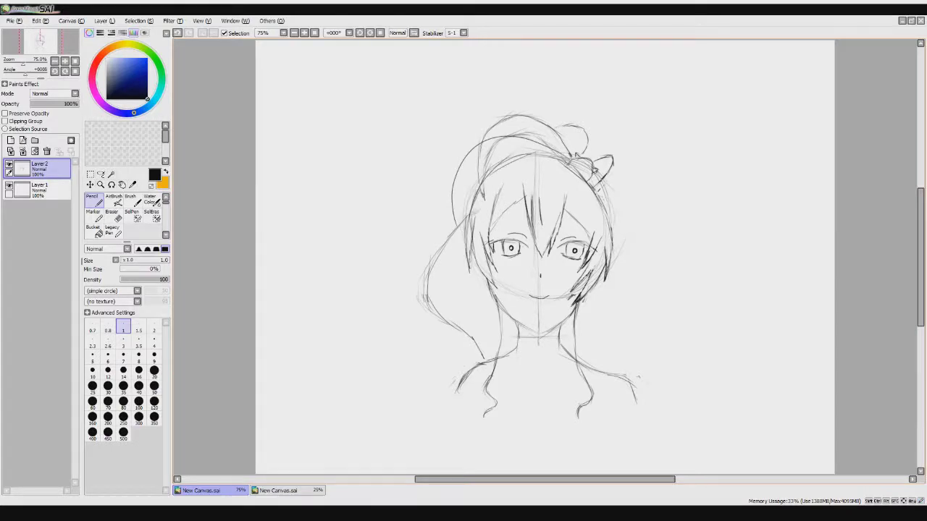
pyautogui.moveTo(466, 221); pyautogui.dragTo(491, 168)
pyautogui.moveTo(568, 124); pyautogui.dragTo(586, 148)
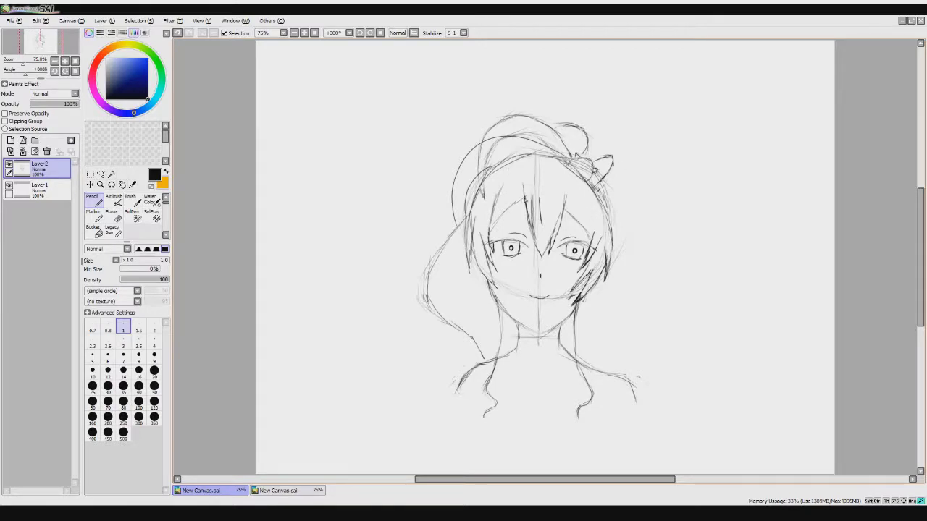
# Reinforce the hair outline beside the bow and sketch long locks down both sides of the neck
pyautogui.moveTo(550, 154); pyautogui.dragTo(595, 165)
pyautogui.moveTo(613, 192); pyautogui.dragTo(598, 224)
pyautogui.moveTo(605, 175); pyautogui.dragTo(595, 202)
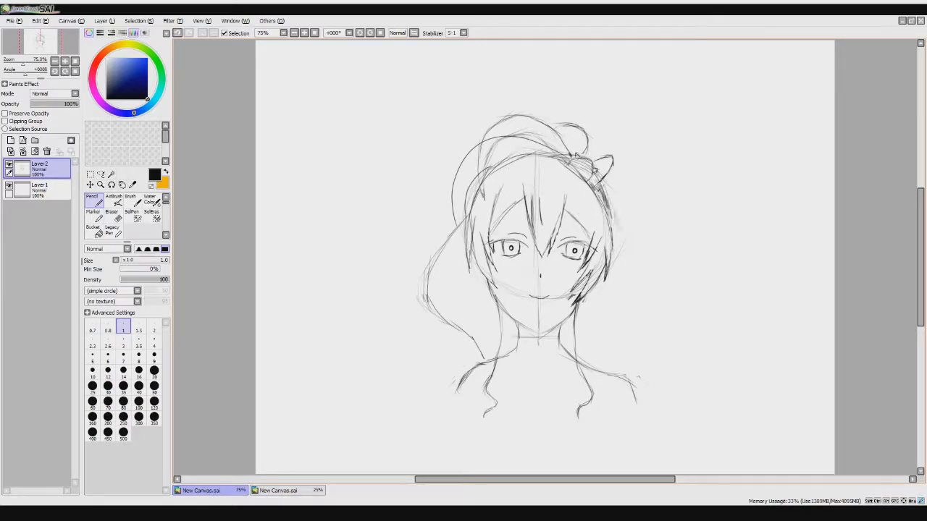
pyautogui.moveTo(604, 273); pyautogui.dragTo(581, 370)
pyautogui.moveTo(478, 265); pyautogui.dragTo(497, 375)
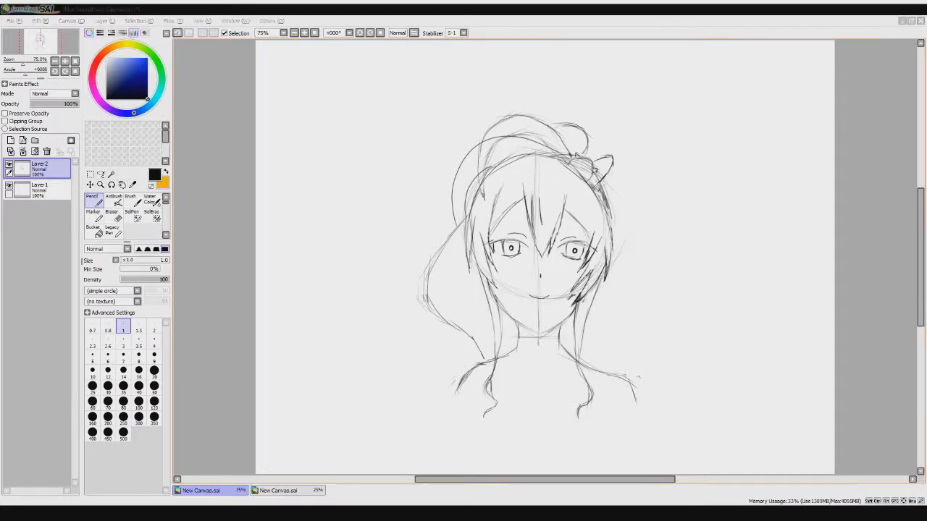
# Add detail strokes to the ponytail, bow and hair loop, and sketch the collarbones
pyautogui.moveTo(428, 278)
pyautogui.mouseDown()
pyautogui.moveTo(425, 298)
pyautogui.moveTo(436, 318)
pyautogui.mouseUp()
pyautogui.moveTo(613, 161); pyautogui.dragTo(597, 166)
pyautogui.moveTo(595, 140); pyautogui.dragTo(586, 157)
pyautogui.moveTo(568, 126); pyautogui.dragTo(584, 155)
pyautogui.moveTo(496, 368)
pyautogui.mouseDown()
pyautogui.moveTo(533, 390)
pyautogui.moveTo(581, 389)
pyautogui.moveTo(559, 387)
pyautogui.moveTo(588, 376)
pyautogui.mouseUp()
pyautogui.press('-')
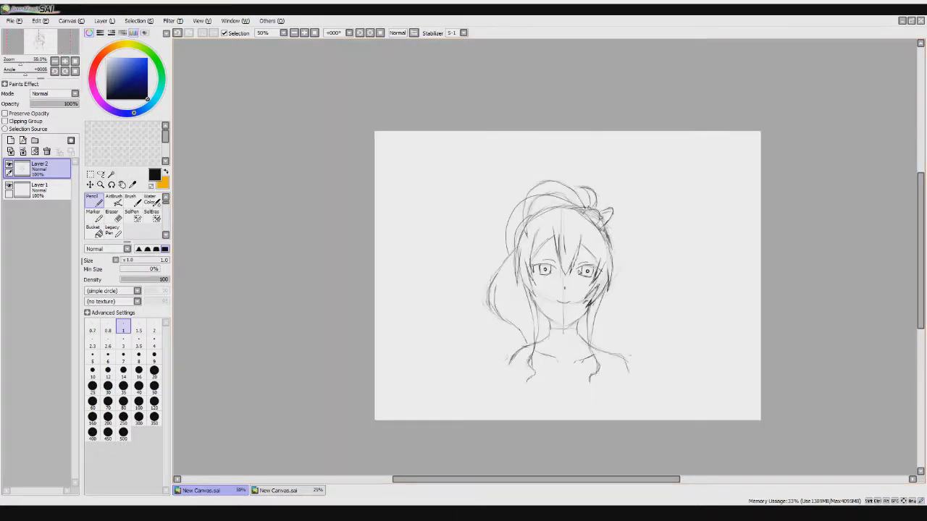
# Set the pencil size to 3, darken the upper eyelids and draw eyebrows above both eyes
pyautogui.press('+')
pyautogui.press('+')
pyautogui.press('+')
pyautogui.moveTo(644, 287); pyautogui.dragTo(695, 280)
pyautogui.click(123, 342)
pyautogui.moveTo(507, 284); pyautogui.dragTo(577, 277)
pyautogui.moveTo(642, 258); pyautogui.dragTo(694, 247)
pyautogui.moveTo(515, 254); pyautogui.dragTo(588, 248)
# Darken the side bangs and add pencil detail to the bow and the hair loop
pyautogui.moveTo(696, 187); pyautogui.dragTo(712, 265)
pyautogui.moveTo(491, 191); pyautogui.dragTo(480, 226)
pyautogui.moveTo(549, 159); pyautogui.dragTo(509, 246)
pyautogui.moveTo(668, 177)
pyautogui.mouseDown()
pyautogui.moveTo(703, 232)
pyautogui.moveTo(705, 254)
pyautogui.mouseUp()
pyautogui.moveTo(731, 168); pyautogui.dragTo(736, 188)
pyautogui.moveTo(714, 124); pyautogui.dragTo(753, 116)
pyautogui.moveTo(658, 74); pyautogui.dragTo(676, 52)
pyautogui.moveTo(679, 79); pyautogui.dragTo(682, 103)
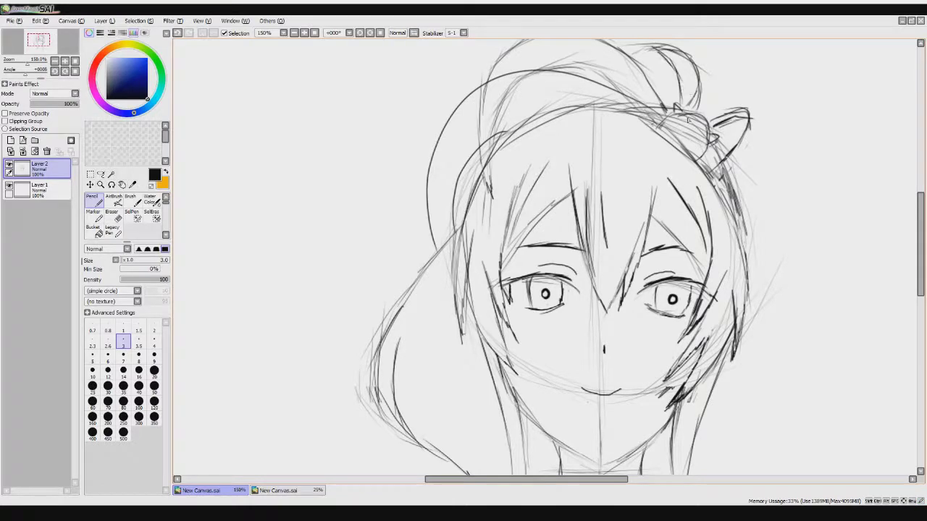
# Draw an outward-curling hair flick at the lower end of the wide hair arc
pyautogui.press('e')
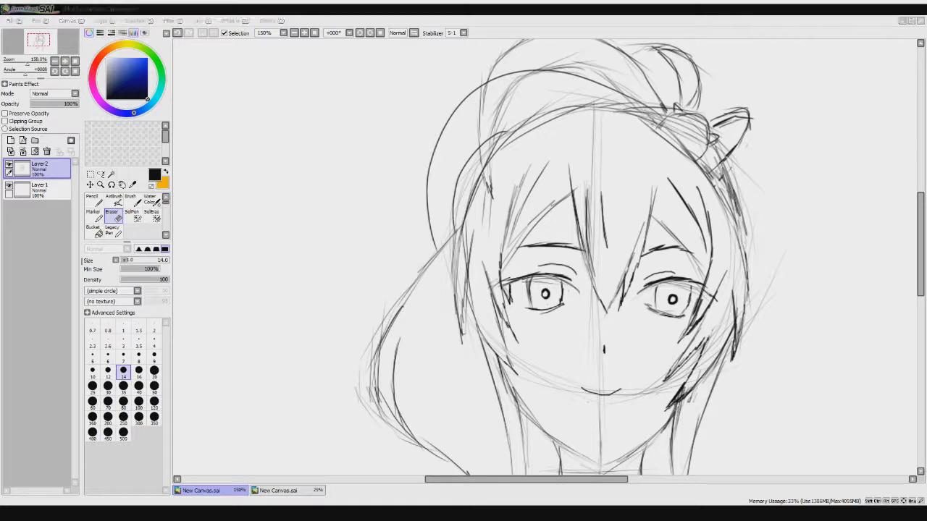
pyautogui.click(92, 201)
pyautogui.moveTo(426, 226)
pyautogui.mouseDown()
pyautogui.moveTo(371, 235)
pyautogui.moveTo(437, 257)
pyautogui.mouseUp()
# Darken the outlines of the tied-up hair, the loop behind it and the bow with size 3 pencil strokes
pyautogui.moveTo(513, 49)
pyautogui.mouseDown()
pyautogui.moveTo(494, 75)
pyautogui.moveTo(483, 134)
pyautogui.moveTo(517, 272)
pyautogui.mouseUp()
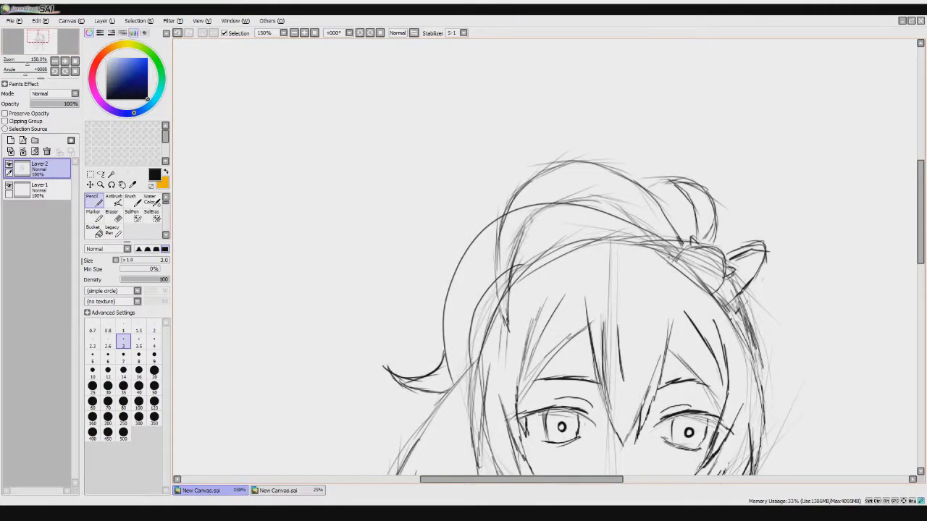
pyautogui.moveTo(578, 164); pyautogui.dragTo(496, 296)
pyautogui.moveTo(606, 175); pyautogui.dragTo(701, 231)
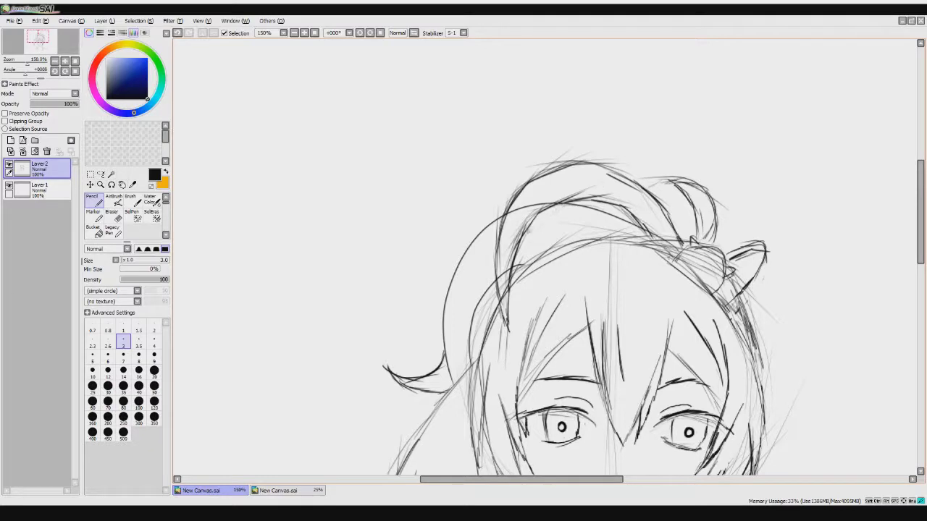
pyautogui.moveTo(679, 178)
pyautogui.mouseDown()
pyautogui.moveTo(644, 182)
pyautogui.moveTo(668, 193)
pyautogui.moveTo(653, 196)
pyautogui.moveTo(674, 199)
pyautogui.moveTo(725, 236)
pyautogui.moveTo(735, 306)
pyautogui.mouseUp()
pyautogui.moveTo(702, 208); pyautogui.dragTo(729, 236)
pyautogui.moveTo(679, 195)
pyautogui.mouseDown()
pyautogui.moveTo(658, 195)
pyautogui.moveTo(738, 265)
pyautogui.moveTo(766, 254)
pyautogui.moveTo(733, 307)
pyautogui.moveTo(746, 292)
pyautogui.mouseUp()
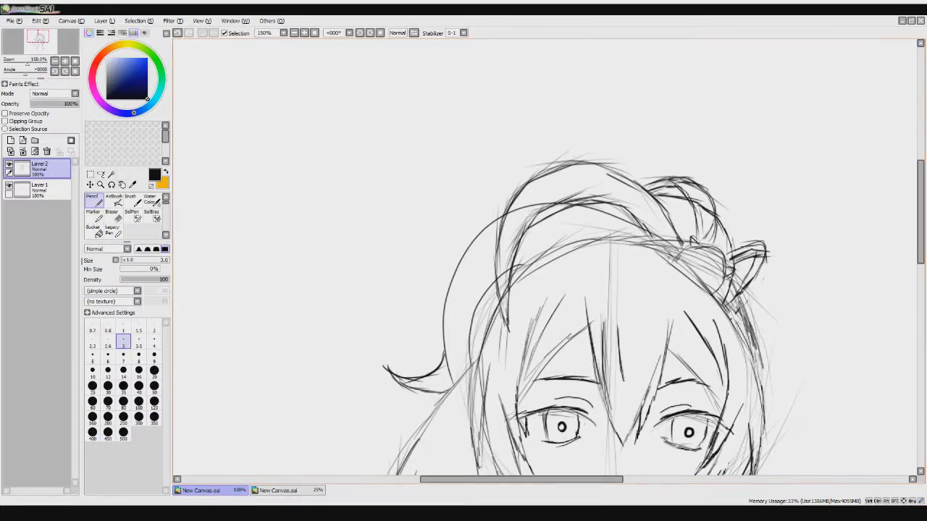
# Darken the ponytail's lower edge and draw flowing strands inside it
pyautogui.click(46, 51)
pyautogui.moveTo(351, 320); pyautogui.dragTo(410, 387)
pyautogui.moveTo(314, 179)
pyautogui.mouseDown()
pyautogui.moveTo(297, 210)
pyautogui.moveTo(323, 303)
pyautogui.mouseUp()
pyautogui.moveTo(346, 172); pyautogui.dragTo(424, 358)
pyautogui.moveTo(397, 210); pyautogui.dragTo(391, 293)
pyautogui.moveTo(343, 185); pyautogui.dragTo(364, 266)
pyautogui.moveTo(392, 251); pyautogui.dragTo(388, 290)
# Add strands to the long lock left of the face and to the hair behind the neck
pyautogui.moveTo(400, 194)
pyautogui.mouseDown()
pyautogui.moveTo(394, 381)
pyautogui.moveTo(381, 407)
pyautogui.mouseUp()
pyautogui.moveTo(413, 307); pyautogui.dragTo(408, 336)
pyautogui.moveTo(412, 285); pyautogui.dragTo(409, 317)
pyautogui.moveTo(414, 320); pyautogui.dragTo(407, 353)
pyautogui.moveTo(458, 302); pyautogui.dragTo(459, 340)
pyautogui.moveTo(461, 329); pyautogui.dragTo(443, 370)
pyautogui.moveTo(477, 324); pyautogui.dragTo(473, 371)
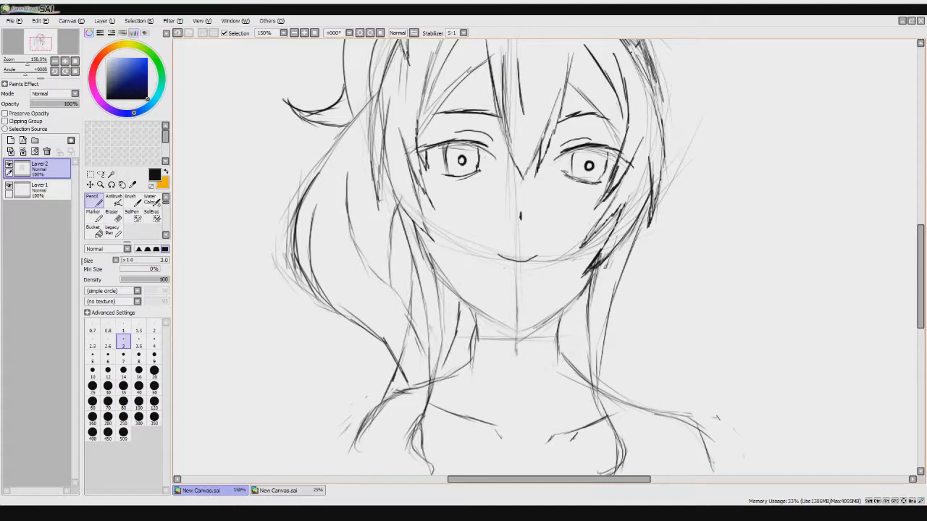
# Darken the chin line and both sides of the neck in black pencil
pyautogui.press('-')
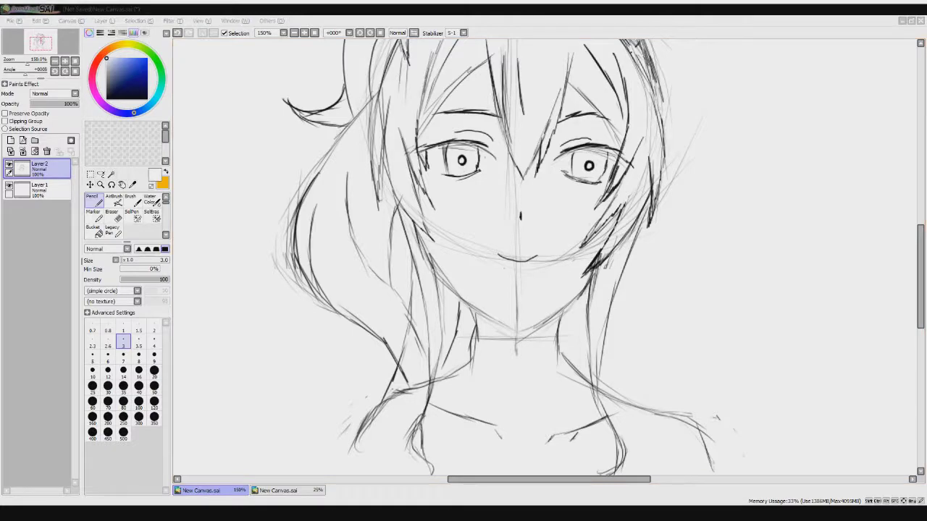
pyautogui.click(74, 68)
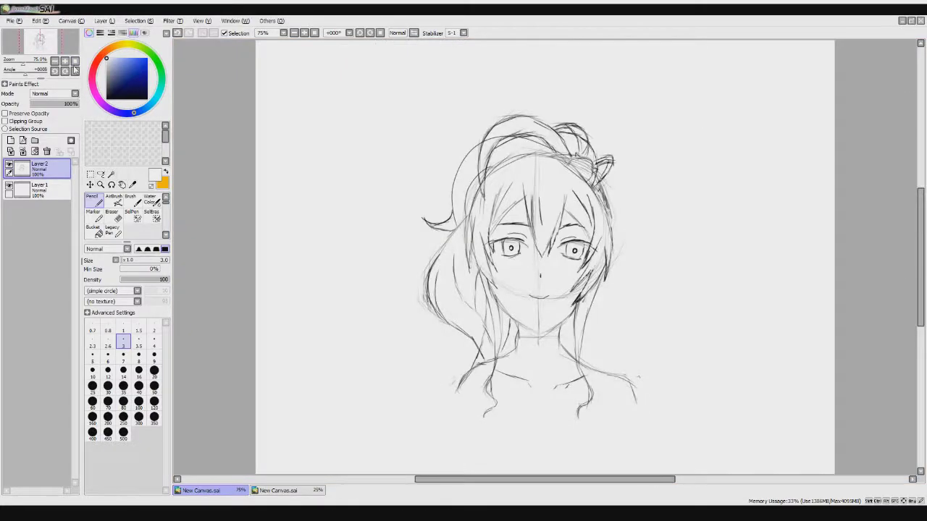
pyautogui.press('-')
pyautogui.moveTo(509, 314)
pyautogui.mouseDown()
pyautogui.moveTo(541, 334)
pyautogui.moveTo(516, 356)
pyautogui.mouseUp()
pyautogui.moveTo(562, 324); pyautogui.dragTo(564, 350)
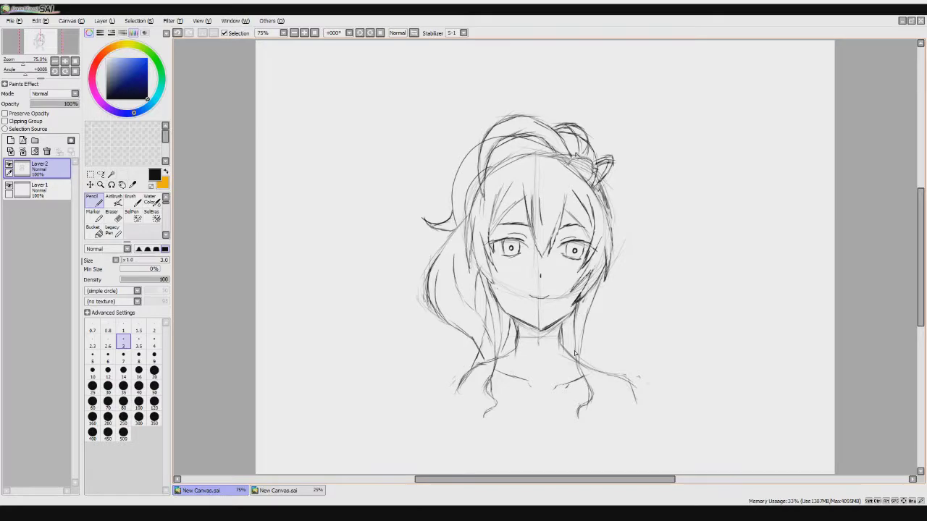
# Erase the pupils of both eyes and redraw them as larger ovals with the pencil at size 4
pyautogui.hotkey('ctrl', '+')
pyautogui.press('e')
pyautogui.moveTo(468, 231); pyautogui.dragTo(476, 236)
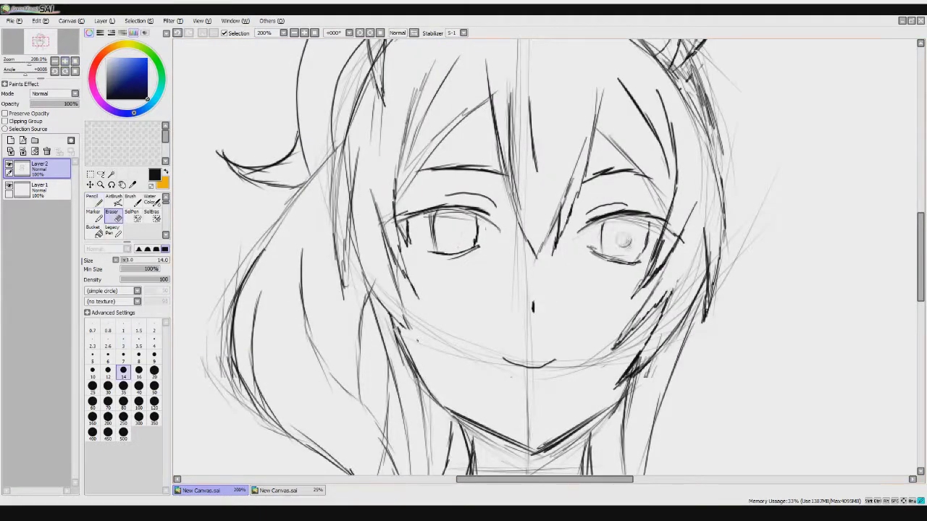
pyautogui.moveTo(619, 236); pyautogui.dragTo(629, 245)
pyautogui.press('n')
pyautogui.click(153, 337)
pyautogui.moveTo(455, 225)
pyautogui.mouseDown()
pyautogui.moveTo(446, 238)
pyautogui.moveTo(458, 248)
pyautogui.moveTo(462, 227)
pyautogui.moveTo(455, 233)
pyautogui.moveTo(463, 235)
pyautogui.mouseUp()
pyautogui.moveTo(620, 233)
pyautogui.mouseDown()
pyautogui.moveTo(617, 251)
pyautogui.moveTo(636, 242)
pyautogui.moveTo(624, 228)
pyautogui.moveTo(632, 250)
pyautogui.mouseUp()
pyautogui.moveTo(448, 227); pyautogui.dragTo(462, 239)
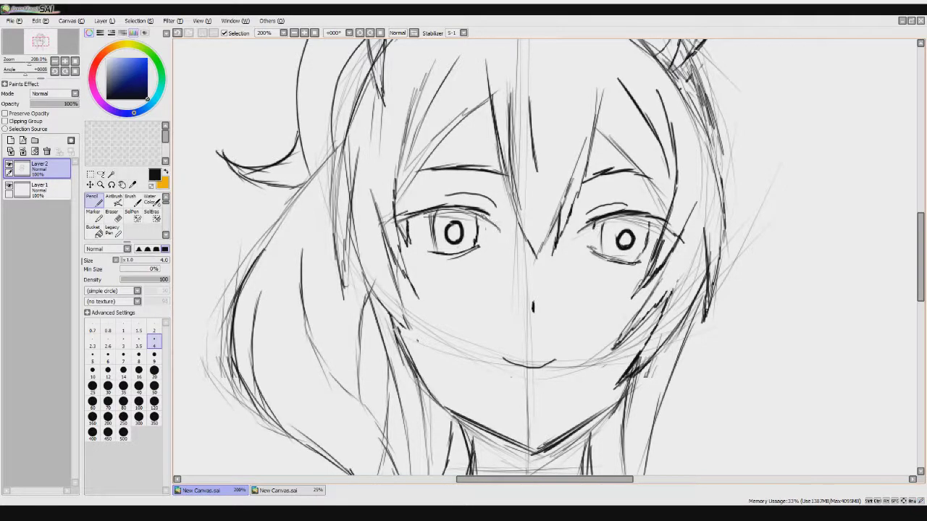
# Thicken the upper eyelid lines of both eyes with the size 4 pencil
pyautogui.moveTo(403, 220)
pyautogui.mouseDown()
pyautogui.moveTo(404, 239)
pyautogui.moveTo(423, 210)
pyautogui.moveTo(489, 210)
pyautogui.mouseUp()
pyautogui.moveTo(592, 226)
pyautogui.mouseDown()
pyautogui.moveTo(617, 215)
pyautogui.moveTo(674, 226)
pyautogui.mouseUp()
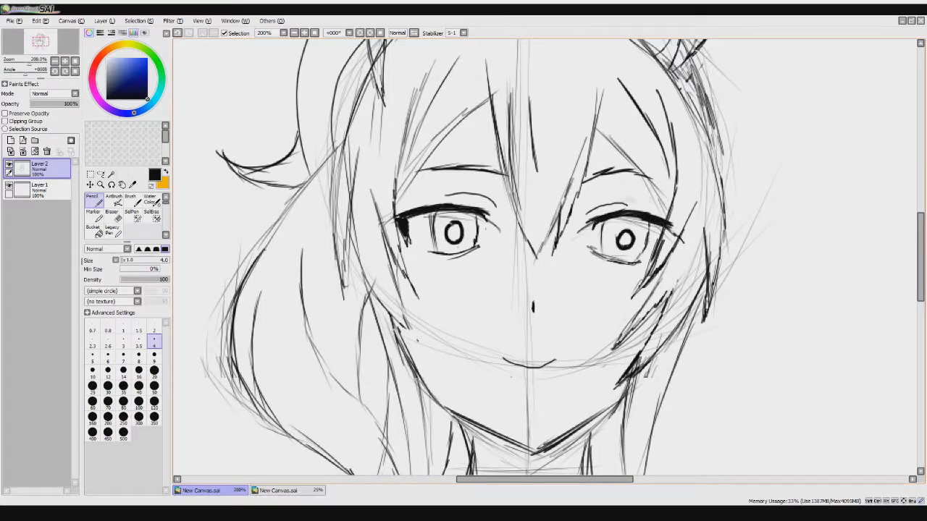
pyautogui.press('pagedown')
pyautogui.press('pagedown')
pyautogui.press('pagedown')
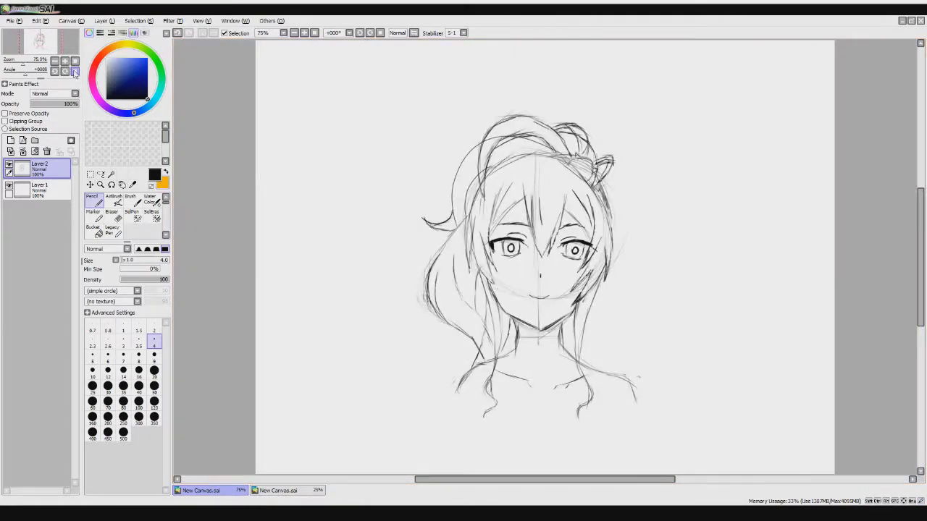
# Clean up the outer corners of both upper eyelids with the eraser and redraw the corner of the eye on the right
pyautogui.press('pageup')
pyautogui.press('pageup')
pyautogui.press('pageup')
pyautogui.press('pageup')
pyautogui.press('e')
pyautogui.moveTo(398, 207)
pyautogui.mouseDown()
pyautogui.moveTo(405, 239)
pyautogui.moveTo(433, 230)
pyautogui.mouseUp()
pyautogui.moveTo(655, 217); pyautogui.dragTo(673, 245)
pyautogui.moveTo(404, 199); pyautogui.dragTo(419, 210)
pyautogui.moveTo(402, 230)
pyautogui.mouseDown()
pyautogui.moveTo(420, 241)
pyautogui.moveTo(409, 240)
pyautogui.moveTo(407, 204)
pyautogui.moveTo(412, 241)
pyautogui.mouseUp()
pyautogui.press('n')
pyautogui.moveTo(661, 217)
pyautogui.mouseDown()
pyautogui.moveTo(663, 254)
pyautogui.moveTo(673, 239)
pyautogui.moveTo(659, 216)
pyautogui.moveTo(673, 239)
pyautogui.mouseUp()
pyautogui.scroll(-4, 353, 382)
pyautogui.click(10, 140)
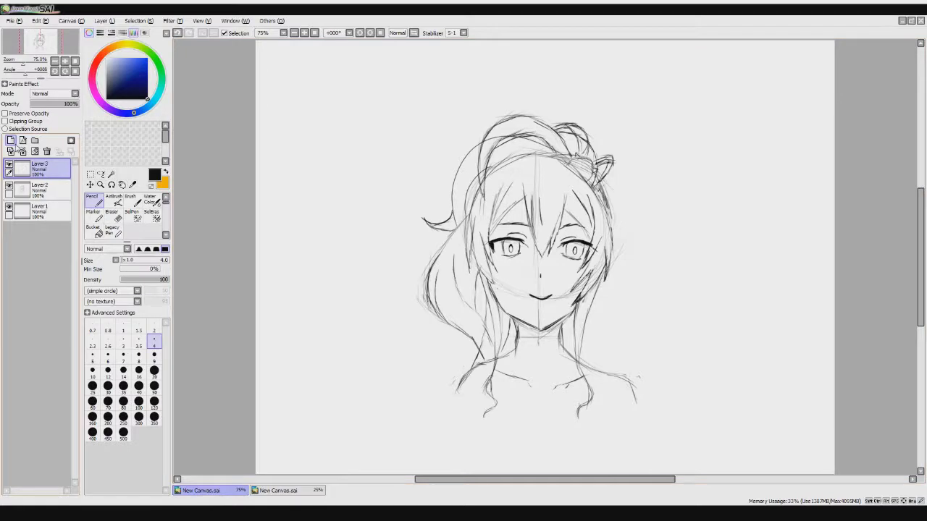
pyautogui.moveTo(487, 199)
pyautogui.mouseDown()
pyautogui.moveTo(497, 149)
pyautogui.moveTo(559, 135)
pyautogui.moveTo(555, 114)
pyautogui.moveTo(578, 158)
pyautogui.mouseUp()
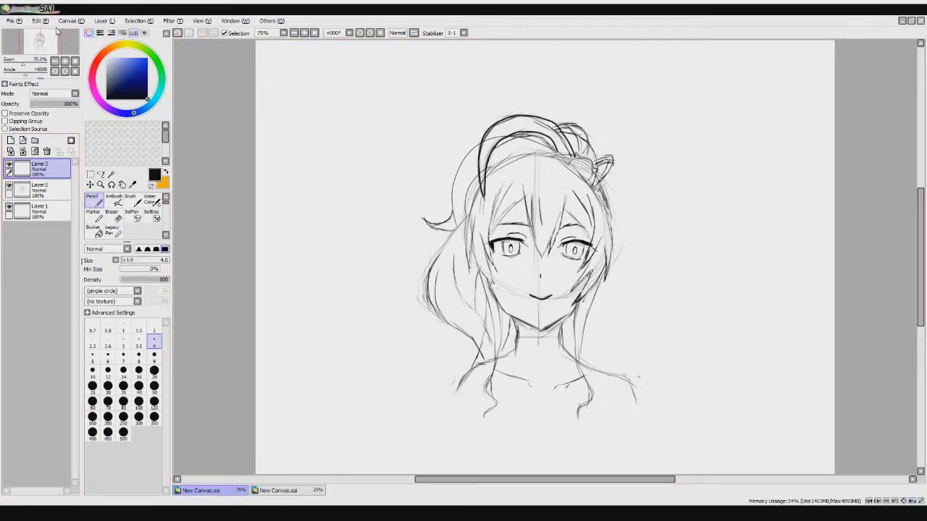
pyautogui.hotkey('ctrl', 'z')
pyautogui.hotkey('ctrl', 'z')
pyautogui.hotkey('ctrl', 'z')
pyautogui.hotkey('ctrl', 'z')
pyautogui.hotkey('ctrl', 'z')
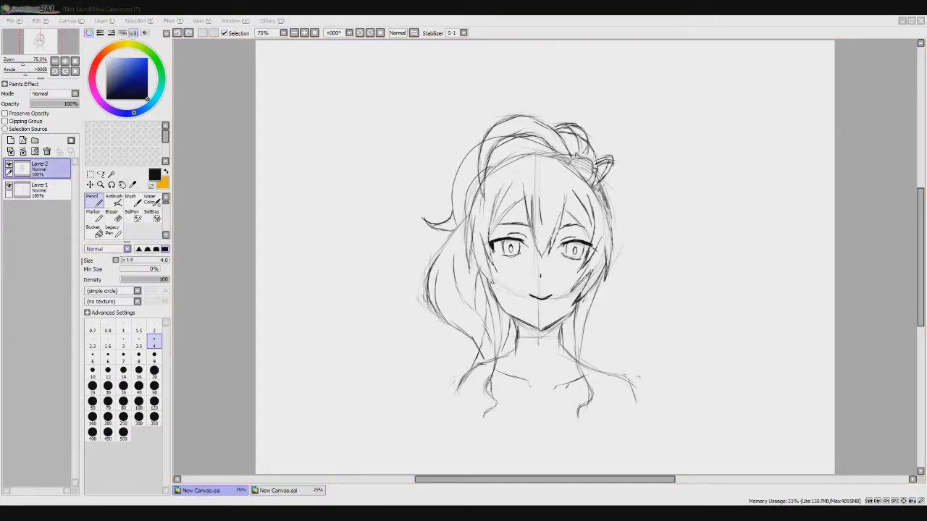
# Lower the opacity of sketch Layer 2 to 41%, hide Layer 1 and add a new layer for the line art
pyautogui.moveTo(71, 104); pyautogui.dragTo(33, 122)
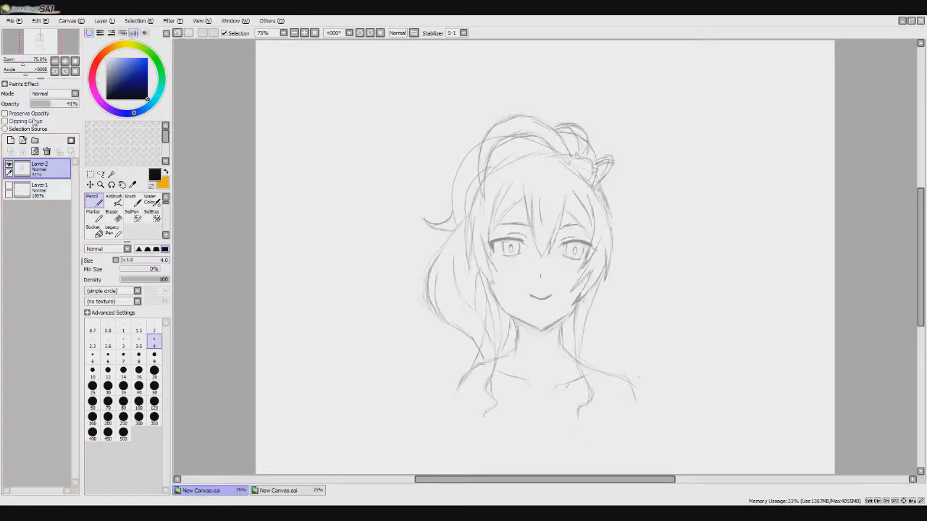
pyautogui.click(11, 140)
# Trace the jawline and the bangs over the faded sketch with clean size 4 pencil lines
pyautogui.moveTo(488, 284)
pyautogui.mouseDown()
pyautogui.moveTo(501, 307)
pyautogui.moveTo(544, 335)
pyautogui.moveTo(582, 304)
pyautogui.mouseUp()
pyautogui.moveTo(473, 236)
pyautogui.mouseDown()
pyautogui.moveTo(485, 282)
pyautogui.moveTo(497, 289)
pyautogui.mouseUp()
pyautogui.moveTo(503, 189)
pyautogui.mouseDown()
pyautogui.moveTo(488, 242)
pyautogui.moveTo(501, 219)
pyautogui.mouseUp()
pyautogui.moveTo(524, 188)
pyautogui.mouseDown()
pyautogui.moveTo(545, 257)
pyautogui.moveTo(569, 192)
pyautogui.moveTo(589, 243)
pyautogui.mouseUp()
pyautogui.moveTo(591, 197); pyautogui.dragTo(595, 257)
pyautogui.moveTo(591, 246); pyautogui.dragTo(569, 308)
# Trace the long lock and the outer hair edge on the right of the face
pyautogui.moveTo(606, 271)
pyautogui.mouseDown()
pyautogui.moveTo(587, 296)
pyautogui.moveTo(579, 373)
pyautogui.moveTo(592, 397)
pyautogui.moveTo(579, 417)
pyautogui.mouseUp()
pyautogui.moveTo(588, 380); pyautogui.dragTo(584, 413)
pyautogui.moveTo(613, 251); pyautogui.dragTo(606, 278)
pyautogui.moveTo(596, 187); pyautogui.dragTo(614, 243)
pyautogui.moveTo(602, 175); pyautogui.dragTo(610, 185)
# Trace the neck, shoulders and collarbones with clean lines
pyautogui.moveTo(516, 320); pyautogui.dragTo(517, 350)
pyautogui.moveTo(561, 321)
pyautogui.mouseDown()
pyautogui.moveTo(564, 348)
pyautogui.moveTo(634, 405)
pyautogui.mouseUp()
pyautogui.moveTo(479, 365)
pyautogui.mouseDown()
pyautogui.moveTo(458, 392)
pyautogui.moveTo(522, 341)
pyautogui.mouseUp()
pyautogui.hotkey('ctrl', 'z')
pyautogui.hotkey('ctrl', 'z')
pyautogui.moveTo(458, 391)
pyautogui.mouseDown()
pyautogui.moveTo(519, 354)
pyautogui.moveTo(532, 384)
pyautogui.mouseUp()
# Trace the long lock left of the face and the outline of the ponytail
pyautogui.moveTo(479, 270); pyautogui.dragTo(495, 374)
pyautogui.moveTo(503, 302); pyautogui.dragTo(489, 413)
pyautogui.moveTo(484, 362)
pyautogui.mouseDown()
pyautogui.moveTo(431, 256)
pyautogui.moveTo(464, 220)
pyautogui.mouseUp()
pyautogui.hotkey('ctrl', 'z')
pyautogui.moveTo(479, 353)
pyautogui.mouseDown()
pyautogui.moveTo(476, 211)
pyautogui.moveTo(473, 273)
pyautogui.mouseUp()
# Trace the wide hair arc with its flick and the outlines of the tied-up hair on top of the head
pyautogui.moveTo(452, 216)
pyautogui.mouseDown()
pyautogui.moveTo(423, 219)
pyautogui.moveTo(492, 132)
pyautogui.moveTo(453, 226)
pyautogui.moveTo(462, 165)
pyautogui.moveTo(482, 143)
pyautogui.mouseUp()
pyautogui.hotkey('ctrl', 'z')
pyautogui.hotkey('ctrl', 'z')
pyautogui.moveTo(487, 201)
pyautogui.mouseDown()
pyautogui.moveTo(480, 145)
pyautogui.moveTo(536, 125)
pyautogui.moveTo(554, 154)
pyautogui.moveTo(516, 114)
pyautogui.moveTo(482, 142)
pyautogui.moveTo(574, 156)
pyautogui.moveTo(536, 117)
pyautogui.moveTo(482, 143)
pyautogui.mouseUp()
pyautogui.hotkey('ctrl', 'z')
pyautogui.hotkey('ctrl', 'z')
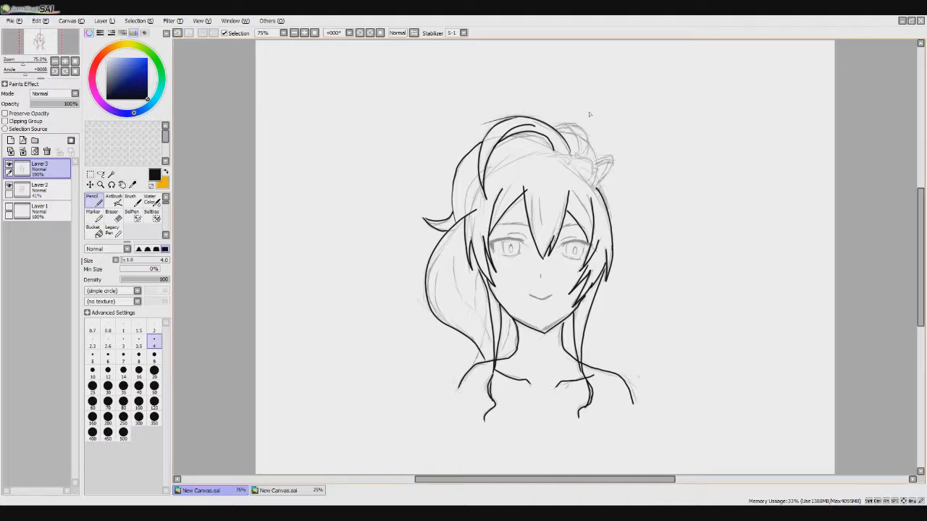
pyautogui.moveTo(552, 124); pyautogui.dragTo(588, 152)
pyautogui.hotkey('ctrl', 'z')
pyautogui.moveTo(552, 124); pyautogui.dragTo(572, 120)
pyautogui.moveTo(572, 120); pyautogui.dragTo(587, 153)
pyautogui.hotkey('ctrl', 'z')
# Erase the stray line end beside the top of the tied-up hair and return to the pencil
pyautogui.press('e')
pyautogui.press('n')
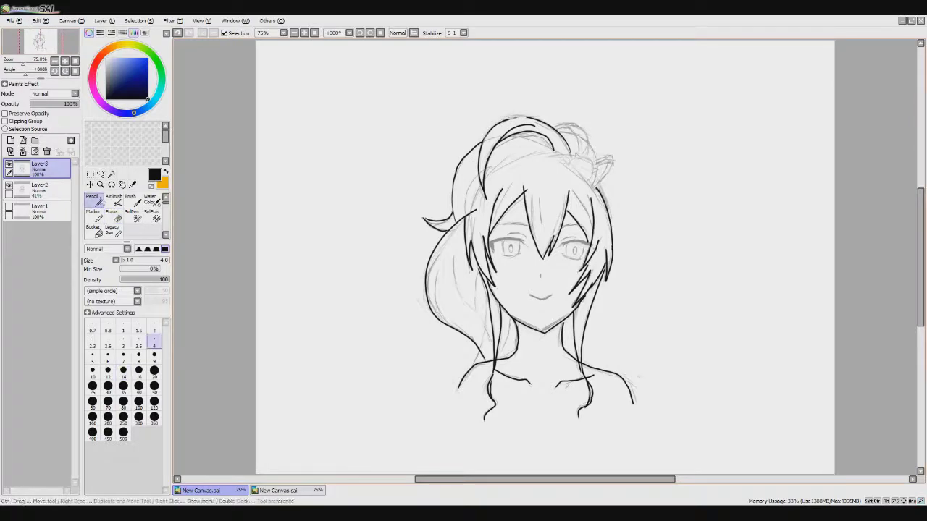
# Trace the top curve of the head and both loops of the bow with clean lines
pyautogui.moveTo(470, 228)
pyautogui.mouseDown()
pyautogui.moveTo(487, 166)
pyautogui.moveTo(609, 208)
pyautogui.mouseUp()
pyautogui.hotkey('ctrl', 'z')
pyautogui.moveTo(559, 155)
pyautogui.mouseDown()
pyautogui.moveTo(606, 203)
pyautogui.moveTo(467, 218)
pyautogui.moveTo(598, 152)
pyautogui.moveTo(617, 185)
pyautogui.moveTo(604, 181)
pyautogui.mouseUp()
pyautogui.moveTo(555, 136); pyautogui.dragTo(588, 152)
pyautogui.moveTo(478, 176); pyautogui.dragTo(463, 213)
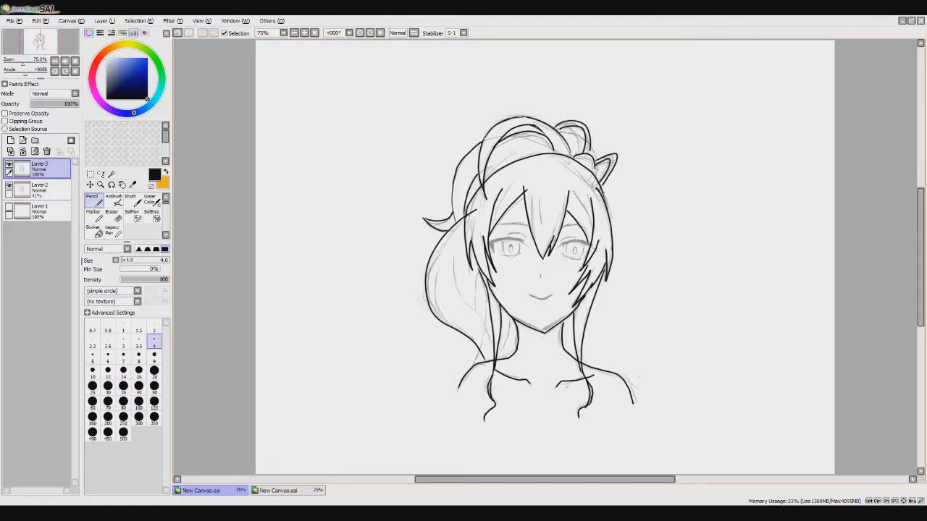
# Add inner strand lines to the tied-up hair, the ponytail and the central bangs
pyautogui.moveTo(457, 174); pyautogui.dragTo(452, 221)
pyautogui.moveTo(488, 173); pyautogui.dragTo(543, 152)
pyautogui.moveTo(454, 256); pyautogui.dragTo(492, 340)
pyautogui.moveTo(476, 270); pyautogui.dragTo(485, 324)
pyautogui.moveTo(501, 320); pyautogui.dragTo(507, 358)
pyautogui.moveTo(443, 266); pyautogui.dragTo(450, 330)
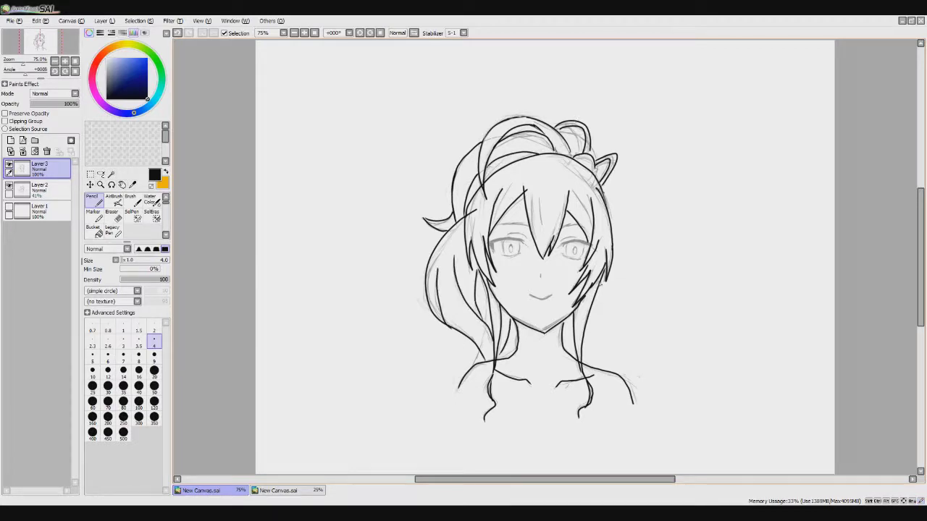
pyautogui.moveTo(532, 192); pyautogui.dragTo(535, 240)
pyautogui.moveTo(540, 190); pyautogui.dragTo(542, 229)
# Trace the left eye's thick upper lash, iris outline and lower lid, and replace its pupil with a smaller one
pyautogui.scroll(5, 521, 218)
pyautogui.moveTo(248, 178)
pyautogui.mouseDown()
pyautogui.moveTo(270, 236)
pyautogui.moveTo(384, 160)
pyautogui.moveTo(433, 191)
pyautogui.moveTo(333, 153)
pyautogui.moveTo(246, 175)
pyautogui.moveTo(264, 217)
pyautogui.mouseUp()
pyautogui.moveTo(274, 171)
pyautogui.mouseDown()
pyautogui.moveTo(255, 193)
pyautogui.moveTo(316, 164)
pyautogui.moveTo(410, 152)
pyautogui.moveTo(349, 148)
pyautogui.moveTo(421, 171)
pyautogui.mouseUp()
pyautogui.moveTo(320, 170); pyautogui.dragTo(333, 249)
pyautogui.moveTo(403, 168); pyautogui.dragTo(410, 239)
pyautogui.moveTo(311, 248)
pyautogui.mouseDown()
pyautogui.moveTo(416, 240)
pyautogui.moveTo(421, 229)
pyautogui.moveTo(400, 235)
pyautogui.mouseUp()
pyautogui.hotkey('ctrl', 'z')
pyautogui.moveTo(308, 245); pyautogui.dragTo(416, 237)
pyautogui.moveTo(410, 232); pyautogui.dragTo(418, 240)
pyautogui.moveTo(363, 189)
pyautogui.mouseDown()
pyautogui.moveTo(367, 236)
pyautogui.moveTo(362, 188)
pyautogui.mouseUp()
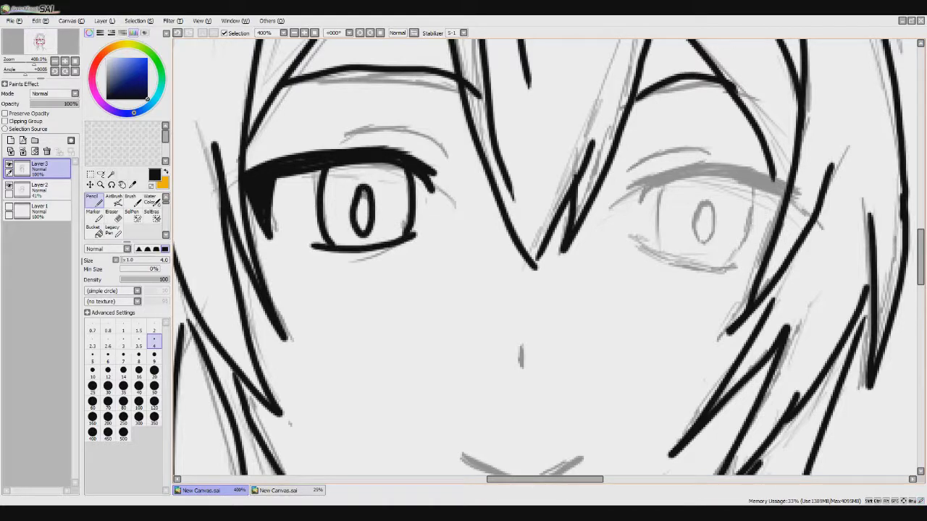
pyautogui.press('e')
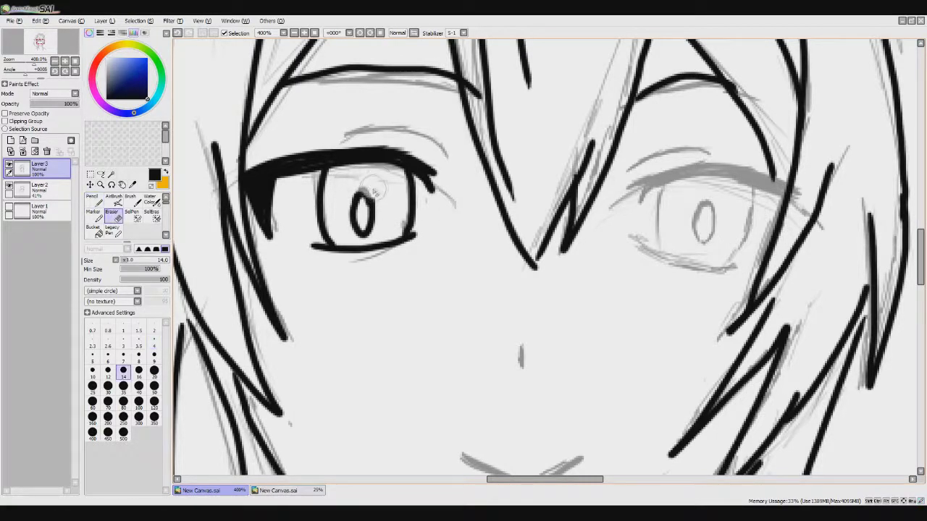
pyautogui.press('n')
pyautogui.moveTo(357, 206); pyautogui.dragTo(371, 205)
# Trace the right eye's lower lid and iris outline, and thicken its upper lash line
pyautogui.moveTo(621, 194)
pyautogui.mouseDown()
pyautogui.moveTo(649, 176)
pyautogui.moveTo(717, 166)
pyautogui.mouseUp()
pyautogui.moveTo(765, 246); pyautogui.dragTo(755, 261)
pyautogui.moveTo(637, 240)
pyautogui.mouseDown()
pyautogui.moveTo(660, 259)
pyautogui.moveTo(746, 262)
pyautogui.mouseUp()
pyautogui.moveTo(670, 177); pyautogui.dragTo(660, 253)
pyautogui.moveTo(753, 185); pyautogui.dragTo(746, 259)
pyautogui.moveTo(638, 205)
pyautogui.mouseDown()
pyautogui.moveTo(669, 176)
pyautogui.moveTo(743, 169)
pyautogui.moveTo(772, 195)
pyautogui.mouseUp()
pyautogui.moveTo(673, 184); pyautogui.dragTo(787, 201)
pyautogui.moveTo(736, 172); pyautogui.dragTo(786, 198)
pyautogui.moveTo(710, 166); pyautogui.dragTo(788, 193)
# Draw the eyelid creases above both eyes, the right pupil, the nose mark and the smiling mouth
pyautogui.moveTo(627, 171)
pyautogui.mouseDown()
pyautogui.moveTo(689, 150)
pyautogui.moveTo(714, 155)
pyautogui.mouseUp()
pyautogui.moveTo(336, 145)
pyautogui.mouseDown()
pyautogui.moveTo(415, 128)
pyautogui.moveTo(440, 148)
pyautogui.mouseUp()
pyautogui.moveTo(704, 208); pyautogui.dragTo(700, 244)
pyautogui.moveTo(707, 208)
pyautogui.mouseDown()
pyautogui.moveTo(713, 245)
pyautogui.moveTo(700, 214)
pyautogui.mouseUp()
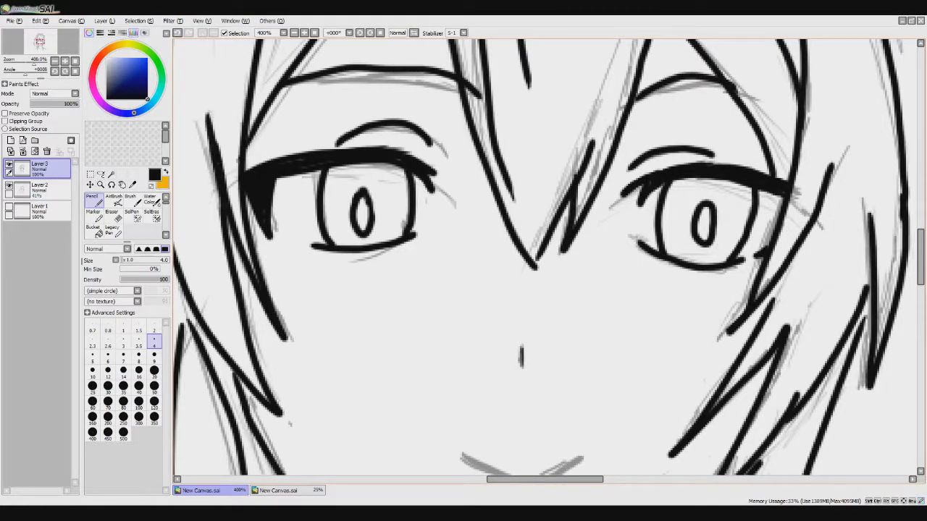
pyautogui.moveTo(40, 43); pyautogui.dragTo(44, 46)
pyautogui.moveTo(461, 95)
pyautogui.mouseDown()
pyautogui.moveTo(519, 109)
pyautogui.moveTo(575, 96)
pyautogui.mouseUp()
# Move the left eye's pupil slightly up and to the right within its iris
pyautogui.click(74, 61)
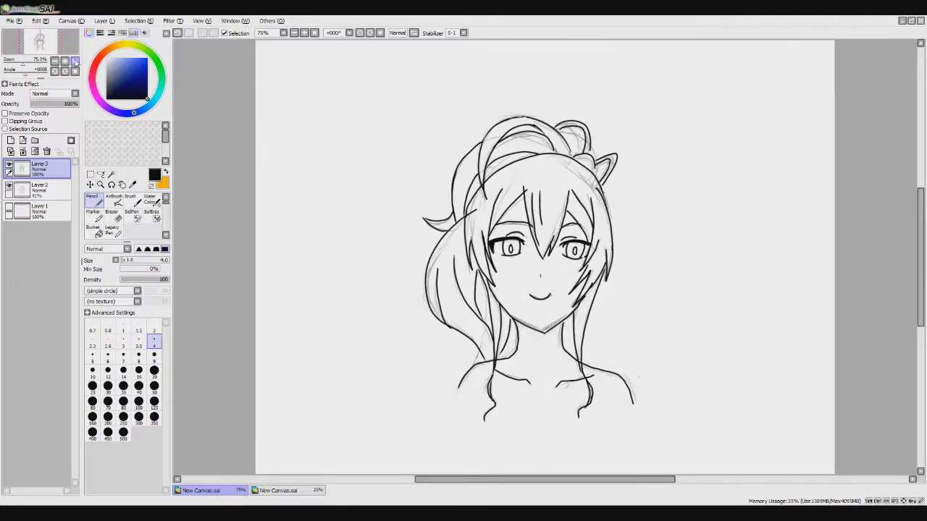
pyautogui.hotkey('ctrl', '+')
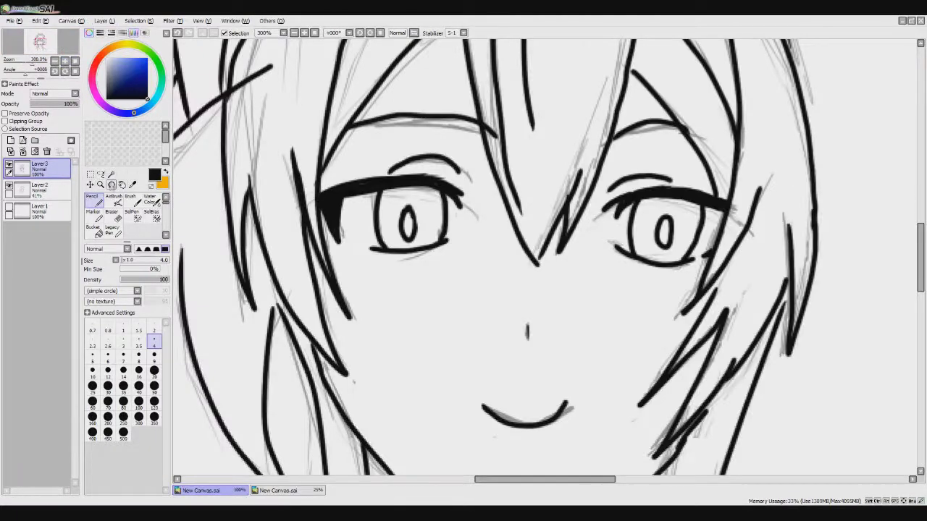
pyautogui.click(90, 185)
pyautogui.hotkey('ctrl', 't')
pyautogui.moveTo(408, 223); pyautogui.dragTo(413, 217)
pyautogui.press('Return')
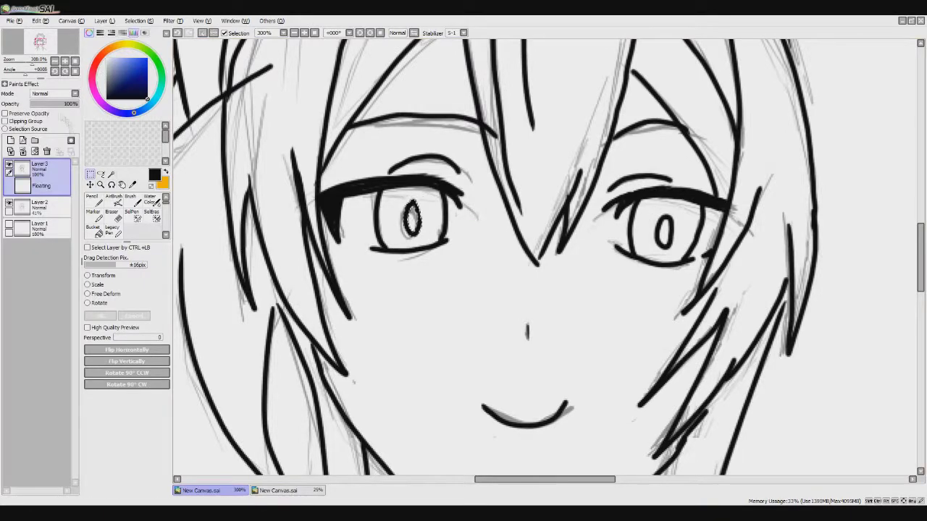
# Erase the right pupil and replace it with a pasted copy of the left pupil on a separate layer
pyautogui.press('e')
pyautogui.moveTo(658, 227); pyautogui.dragTo(662, 232)
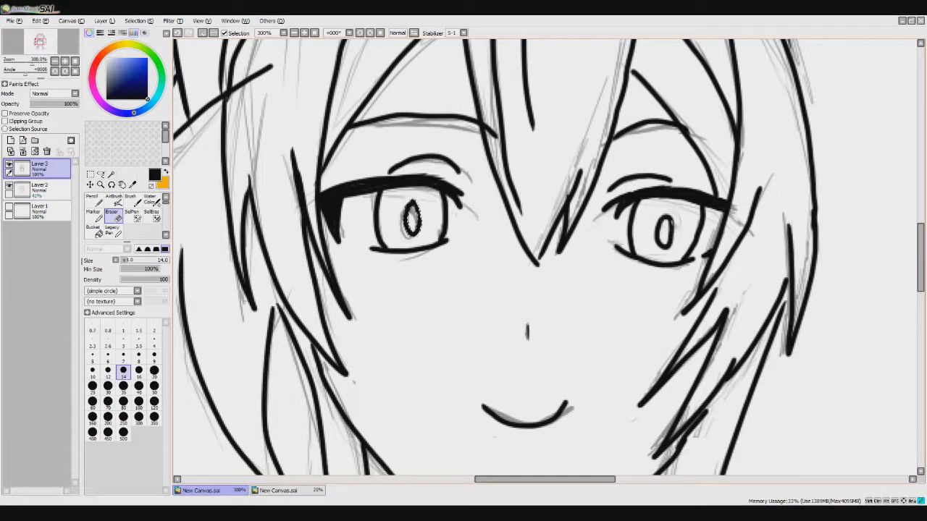
pyautogui.hotkey('ctrl', 'z')
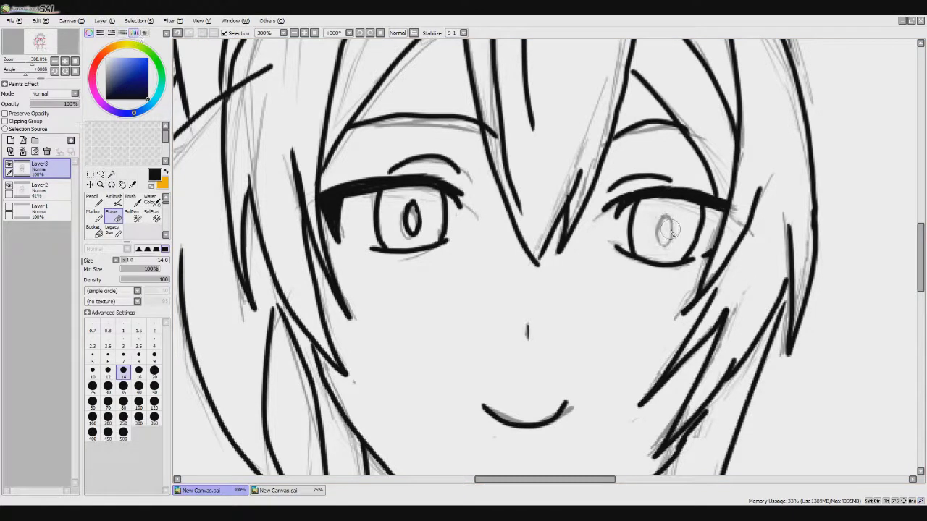
pyautogui.click(90, 175)
pyautogui.moveTo(395, 202)
pyautogui.mouseDown()
pyautogui.moveTo(418, 236)
pyautogui.moveTo(435, 240)
pyautogui.moveTo(663, 231)
pyautogui.moveTo(675, 241)
pyautogui.mouseUp()
pyautogui.hotkey('ctrl', 'c')
pyautogui.hotkey('ctrl', 'v')
pyautogui.hotkey('ctrl', 'd')
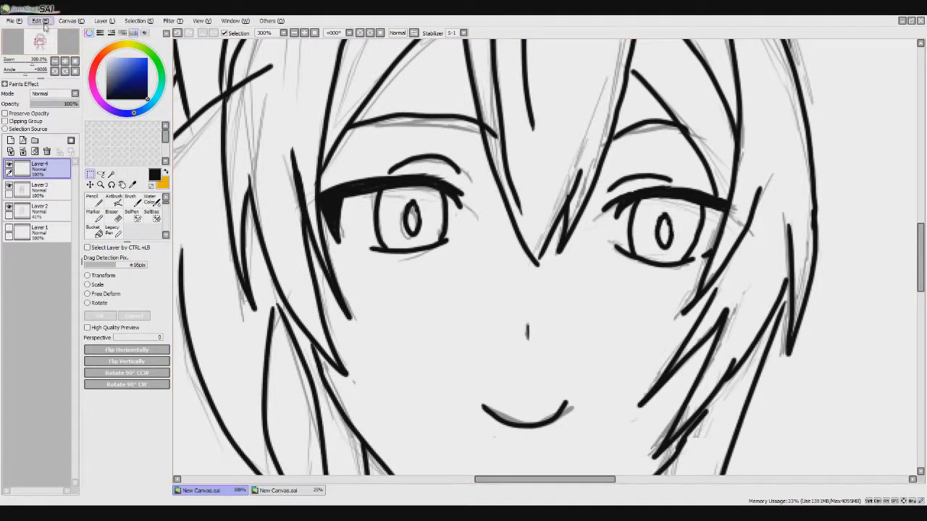
pyautogui.click(75, 61)
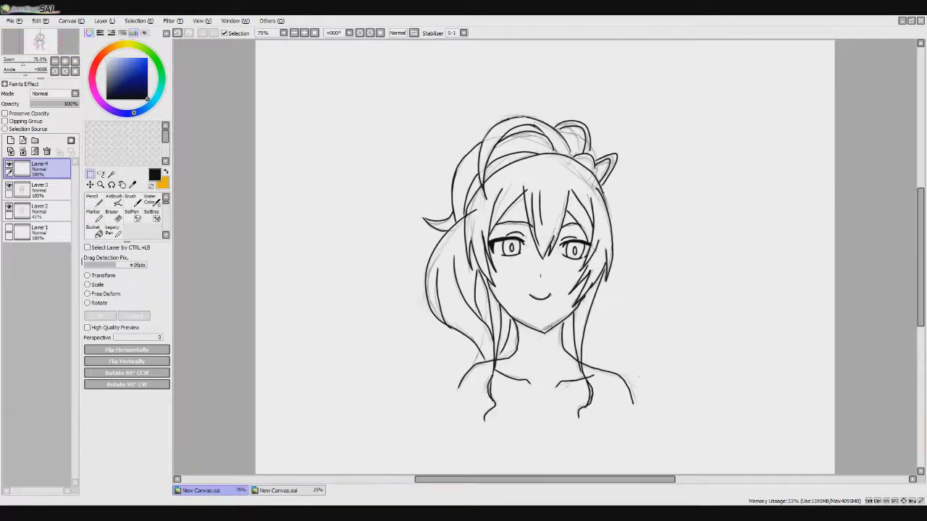
# Add a new empty layer above the pasted pupil and clear the selection
pyautogui.keyDown('alt'); pyautogui.click(550, 263); pyautogui.keyUp('alt')
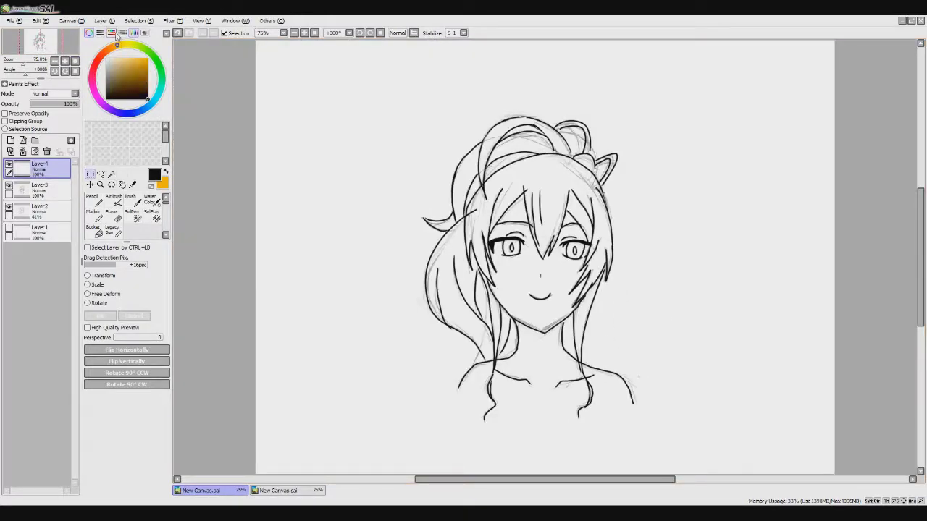
pyautogui.click(10, 140)
pyautogui.click(111, 174)
pyautogui.hotkey('ctrl', 'a')
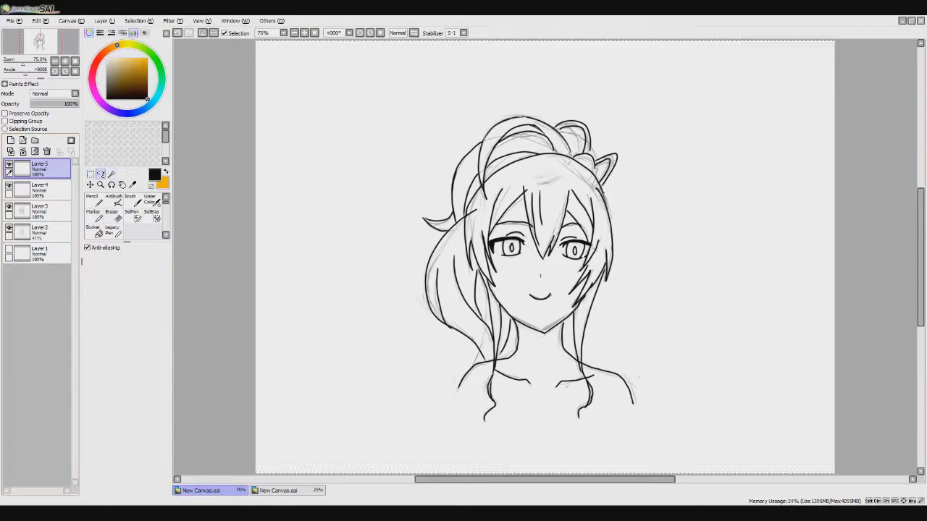
pyautogui.hotkey('ctrl', 'd')
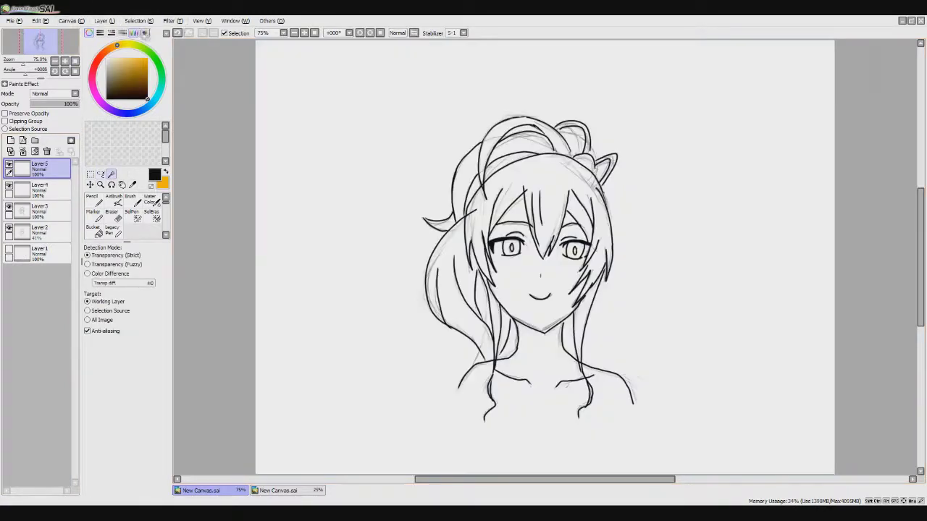
# Erase and redraw the chin and jaw line on Layer 3, and hide the rough sketch on Layer 2
pyautogui.click(112, 215)
pyautogui.click(39, 189)
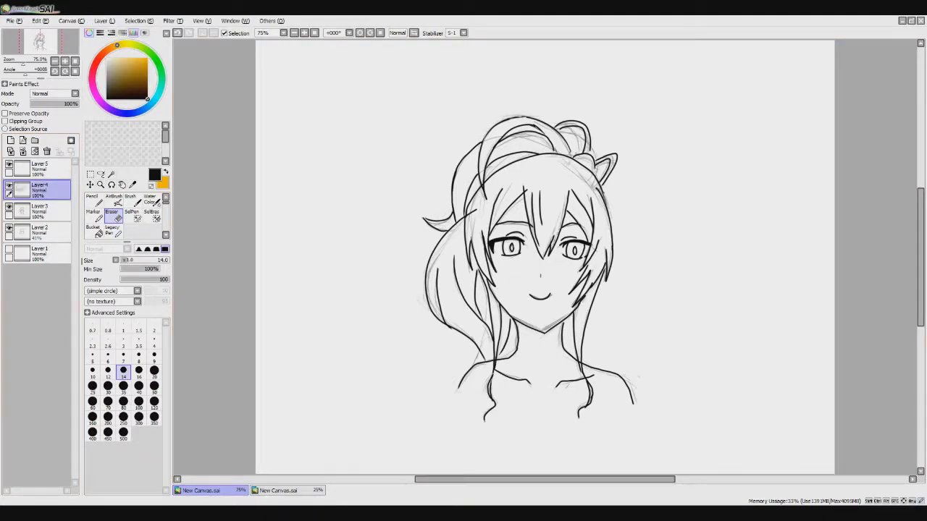
pyautogui.click(9, 187)
pyautogui.click(10, 210)
pyautogui.click(9, 210)
pyautogui.click(8, 231)
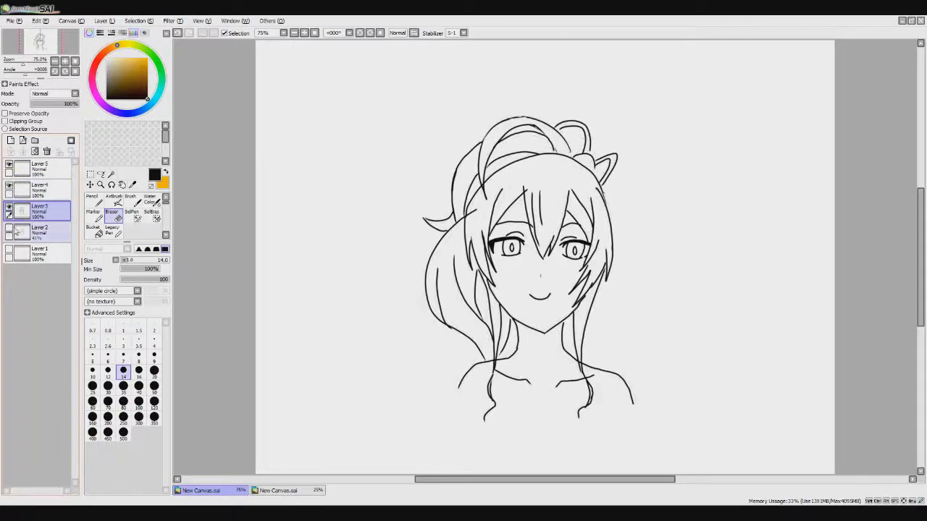
pyautogui.click(9, 231)
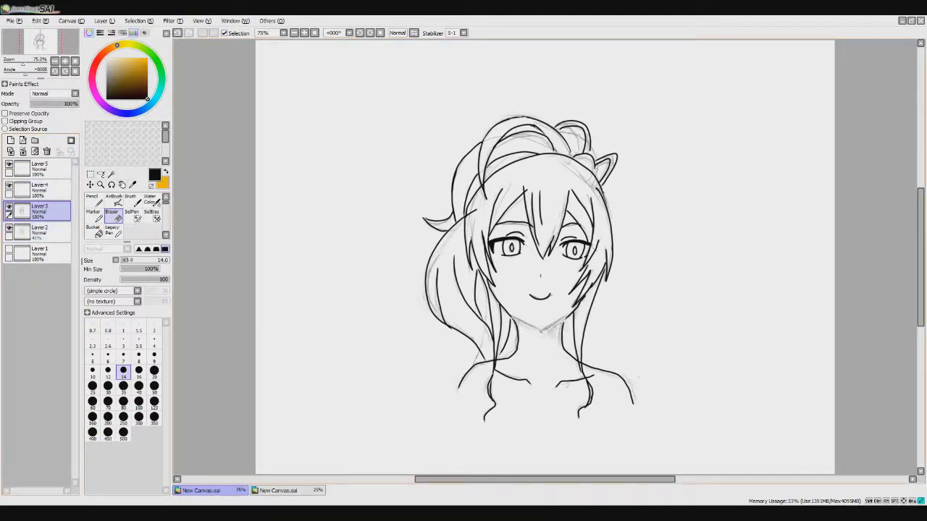
pyautogui.press('n')
pyautogui.moveTo(578, 307); pyautogui.dragTo(562, 335)
pyautogui.click(8, 229)
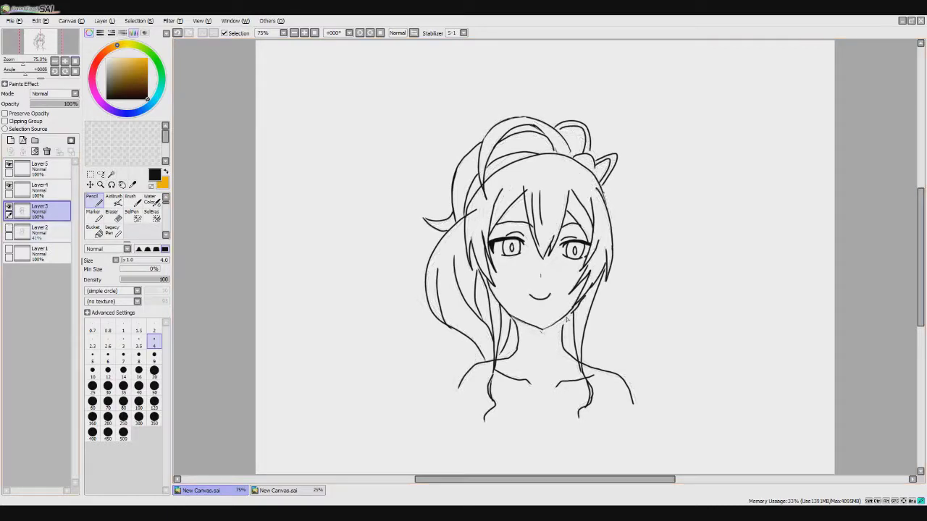
# Start colouring the bangs orange on Layer 5 and move that layer below the line art of Layer 3
pyautogui.click(145, 58)
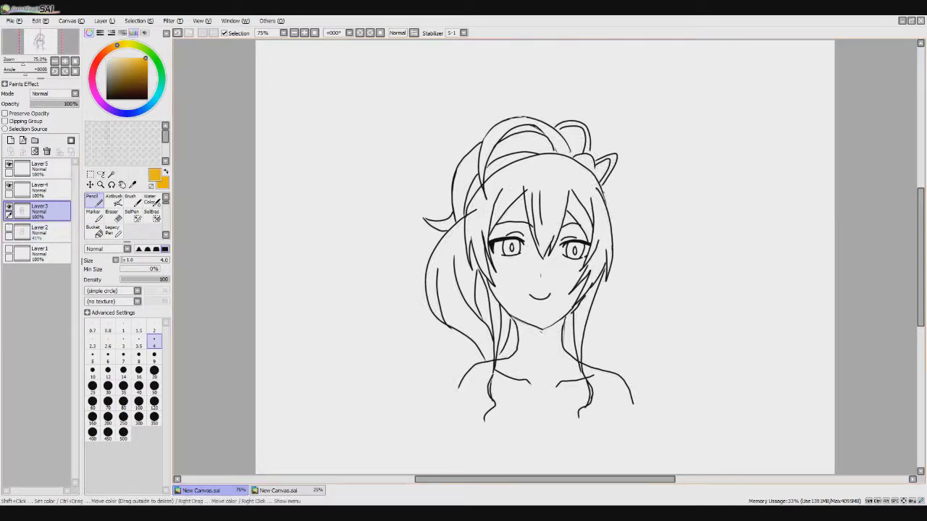
pyautogui.click(40, 167)
pyautogui.moveTo(508, 185)
pyautogui.mouseDown()
pyautogui.moveTo(496, 209)
pyautogui.moveTo(507, 178)
pyautogui.moveTo(498, 172)
pyautogui.moveTo(487, 203)
pyautogui.moveTo(485, 190)
pyautogui.mouseUp()
pyautogui.moveTo(40, 168); pyautogui.dragTo(40, 211)
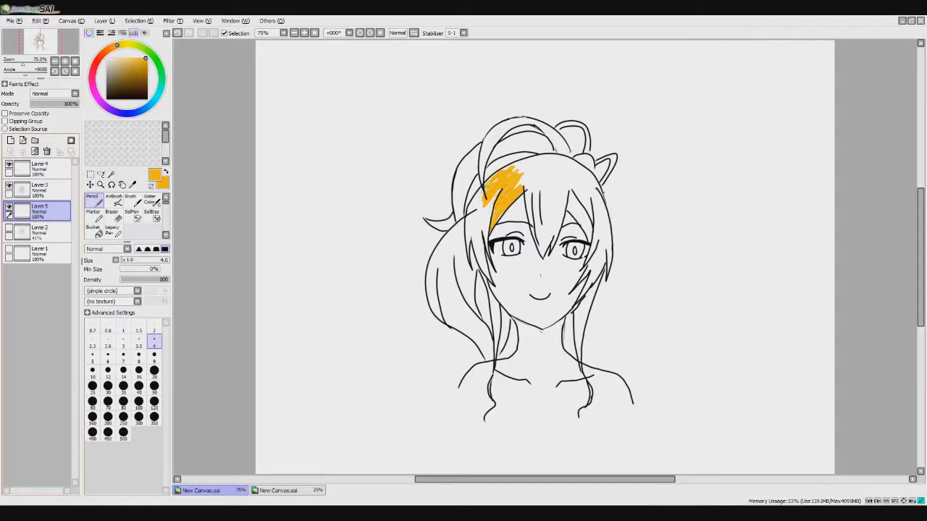
# Fill the bangs, crown and right side of the hair with orange, using pencil sizes 16 and 40
pyautogui.click(138, 371)
pyautogui.moveTo(516, 171)
pyautogui.mouseDown()
pyautogui.moveTo(532, 218)
pyautogui.moveTo(556, 182)
pyautogui.moveTo(536, 242)
pyautogui.moveTo(545, 215)
pyautogui.mouseUp()
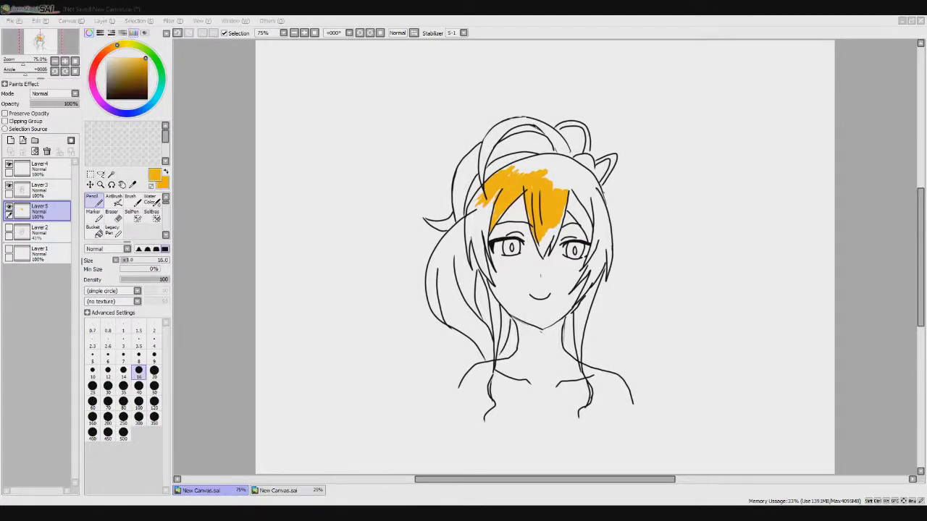
pyautogui.click(138, 385)
pyautogui.moveTo(481, 207)
pyautogui.mouseDown()
pyautogui.moveTo(481, 226)
pyautogui.moveTo(471, 225)
pyautogui.moveTo(478, 235)
pyautogui.mouseUp()
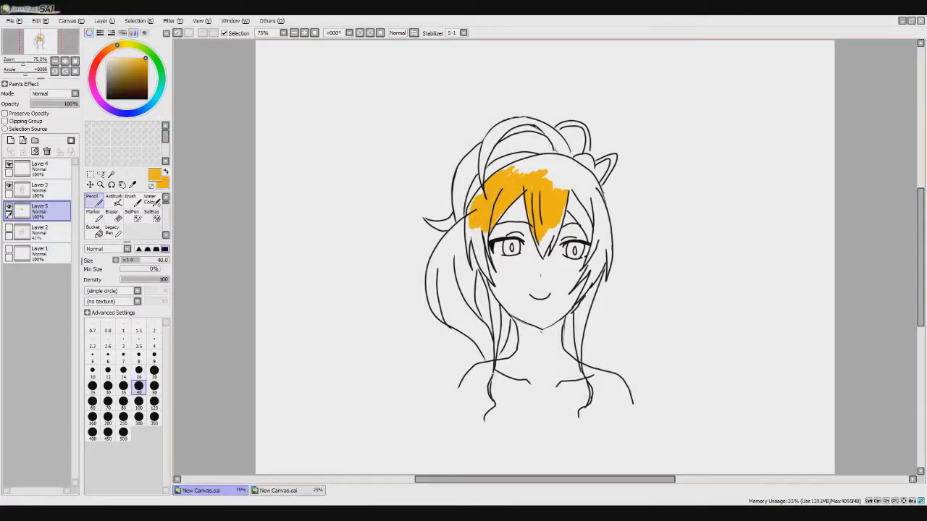
pyautogui.moveTo(507, 156)
pyautogui.mouseDown()
pyautogui.moveTo(482, 181)
pyautogui.moveTo(537, 152)
pyautogui.moveTo(604, 246)
pyautogui.moveTo(580, 301)
pyautogui.mouseUp()
pyautogui.moveTo(576, 182)
pyautogui.mouseDown()
pyautogui.moveTo(597, 217)
pyautogui.moveTo(598, 201)
pyautogui.moveTo(608, 215)
pyautogui.mouseUp()
pyautogui.moveTo(594, 158); pyautogui.dragTo(561, 175)
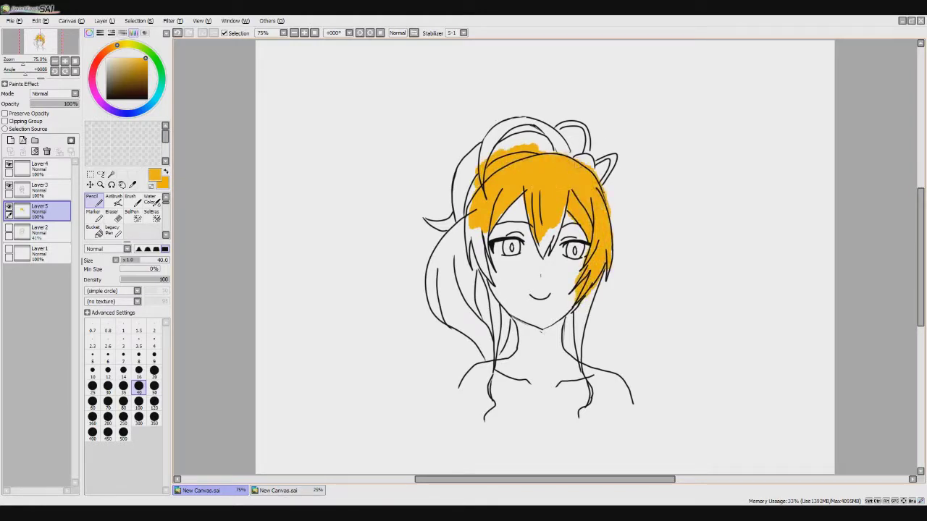
# Fill the ponytail and the long side locks down to their curled ends with orange
pyautogui.moveTo(459, 207)
pyautogui.mouseDown()
pyautogui.moveTo(457, 225)
pyautogui.moveTo(470, 165)
pyautogui.moveTo(429, 218)
pyautogui.moveTo(431, 296)
pyautogui.moveTo(461, 319)
pyautogui.mouseUp()
pyautogui.moveTo(472, 231)
pyautogui.mouseDown()
pyautogui.moveTo(507, 345)
pyautogui.moveTo(498, 297)
pyautogui.moveTo(495, 349)
pyautogui.mouseUp()
pyautogui.moveTo(443, 319)
pyautogui.mouseDown()
pyautogui.moveTo(499, 361)
pyautogui.moveTo(447, 323)
pyautogui.mouseUp()
pyautogui.moveTo(499, 343); pyautogui.dragTo(515, 362)
pyautogui.moveTo(595, 284)
pyautogui.mouseDown()
pyautogui.moveTo(577, 362)
pyautogui.moveTo(589, 410)
pyautogui.mouseUp()
pyautogui.moveTo(488, 380); pyautogui.dragTo(492, 398)
# Fill the tied-up hair, the bow and the remaining gaps in the bangs with orange
pyautogui.moveTo(507, 123)
pyautogui.mouseDown()
pyautogui.moveTo(485, 156)
pyautogui.moveTo(553, 130)
pyautogui.moveTo(578, 148)
pyautogui.mouseUp()
pyautogui.moveTo(605, 164); pyautogui.dragTo(608, 186)
pyautogui.moveTo(564, 128)
pyautogui.mouseDown()
pyautogui.moveTo(615, 171)
pyautogui.moveTo(590, 125)
pyautogui.mouseUp()
pyautogui.moveTo(579, 149); pyautogui.dragTo(588, 163)
pyautogui.moveTo(503, 206); pyautogui.dragTo(507, 226)
pyautogui.moveTo(538, 232); pyautogui.dragTo(551, 258)
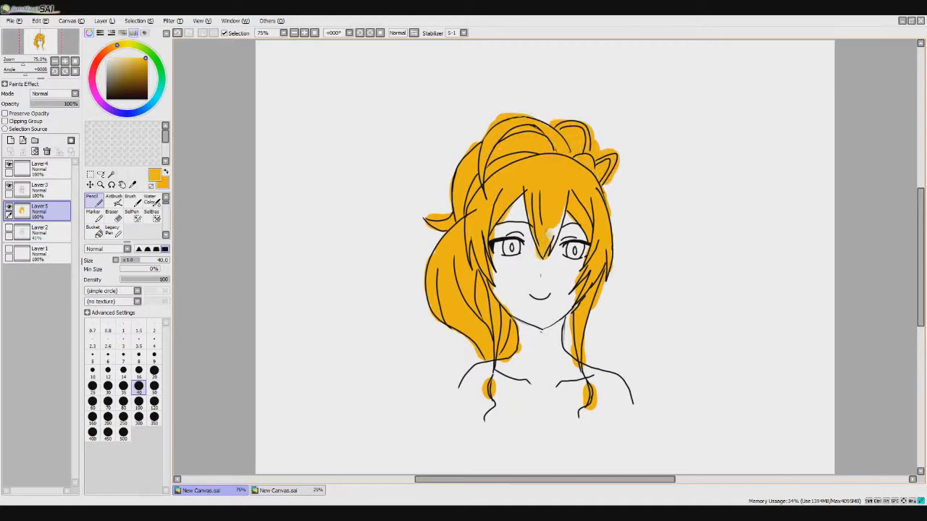
pyautogui.moveTo(565, 209); pyautogui.dragTo(549, 247)
pyautogui.moveTo(582, 258); pyautogui.dragTo(590, 264)
# Draw black inner lines in the bow's upper loop on Layer 3 with the pencil at size 4
pyautogui.click(40, 188)
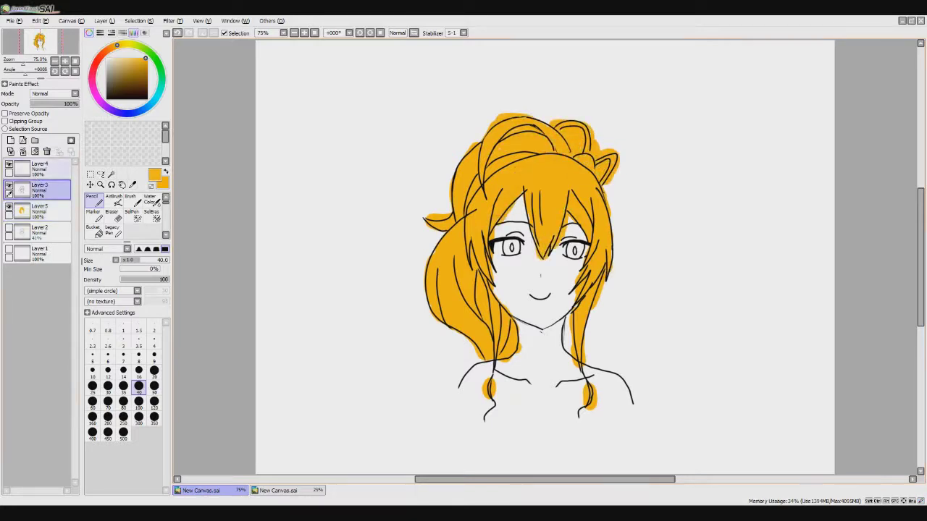
pyautogui.keyDown('alt'); pyautogui.click(592, 150); pyautogui.keyUp('alt')
pyautogui.click(153, 338)
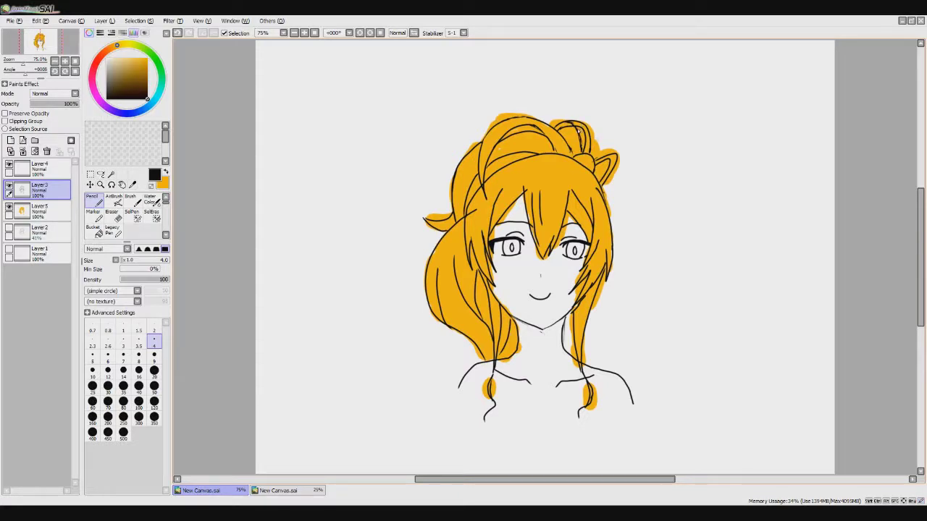
pyautogui.press('e')
pyautogui.press('n')
pyautogui.hotkey('ctrl', 'z')
pyautogui.hotkey('ctrl', 'z')
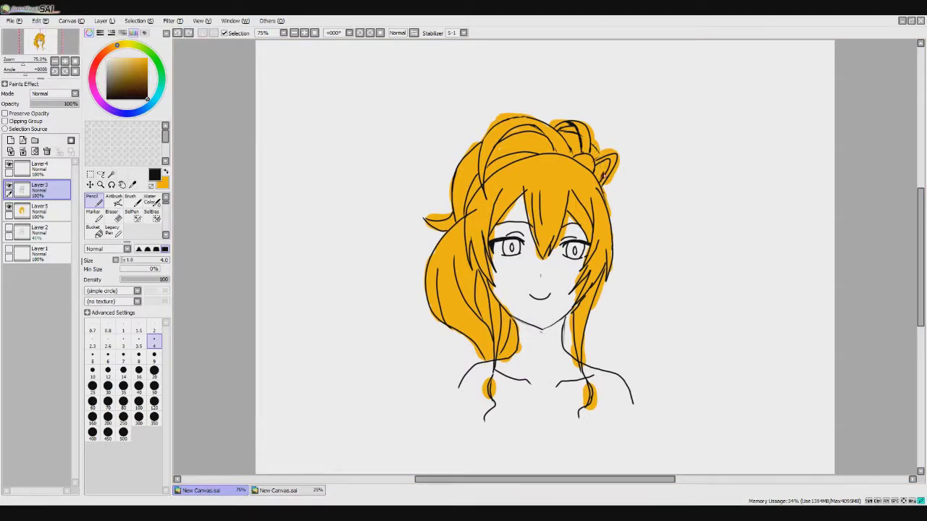
# Erase the inner lines of the bow's small right loop and redraw them in black
pyautogui.press('e')
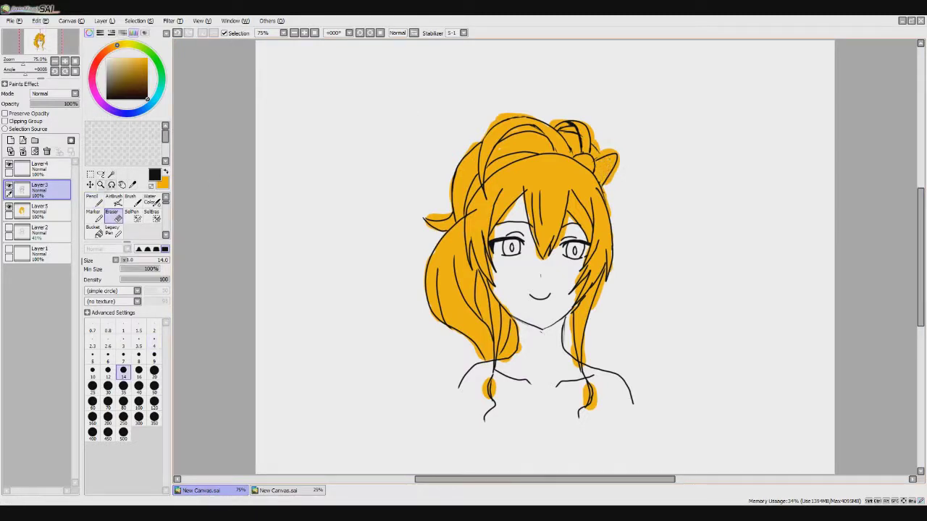
pyautogui.press('n')
pyautogui.moveTo(601, 165)
pyautogui.mouseDown()
pyautogui.moveTo(607, 170)
pyautogui.moveTo(619, 155)
pyautogui.mouseUp()
pyautogui.press('e')
pyautogui.press('n')
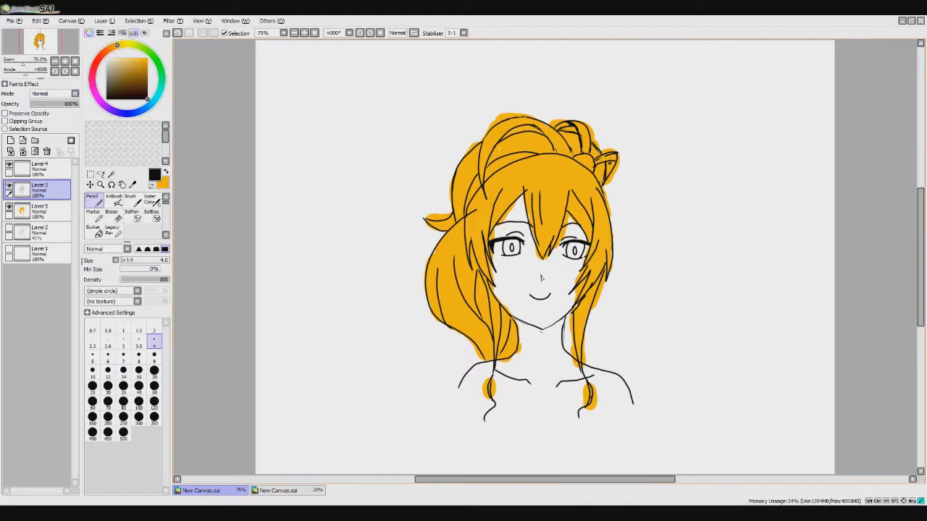
# Choose a muted tan-orange for shading and add a new layer above the orange hair layer
pyautogui.moveTo(134, 59); pyautogui.dragTo(129, 65)
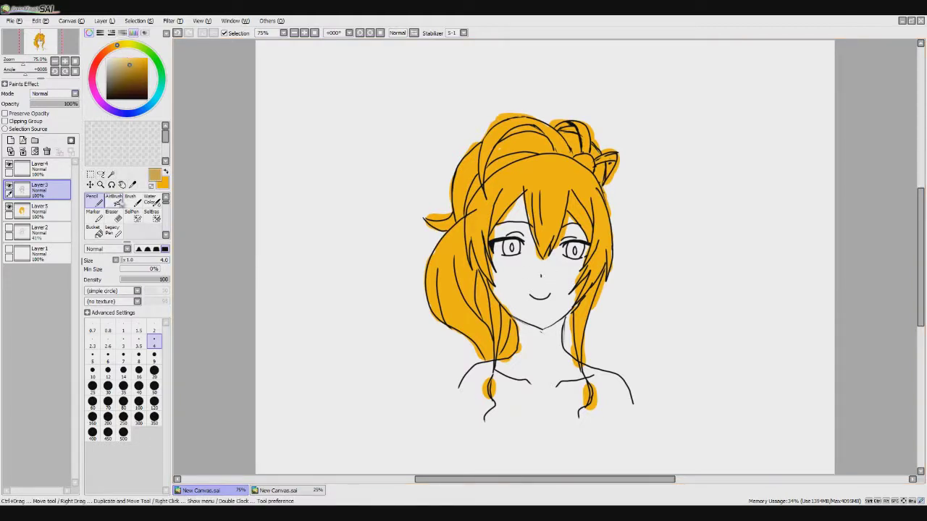
pyautogui.click(150, 199)
pyautogui.click(40, 210)
pyautogui.click(10, 140)
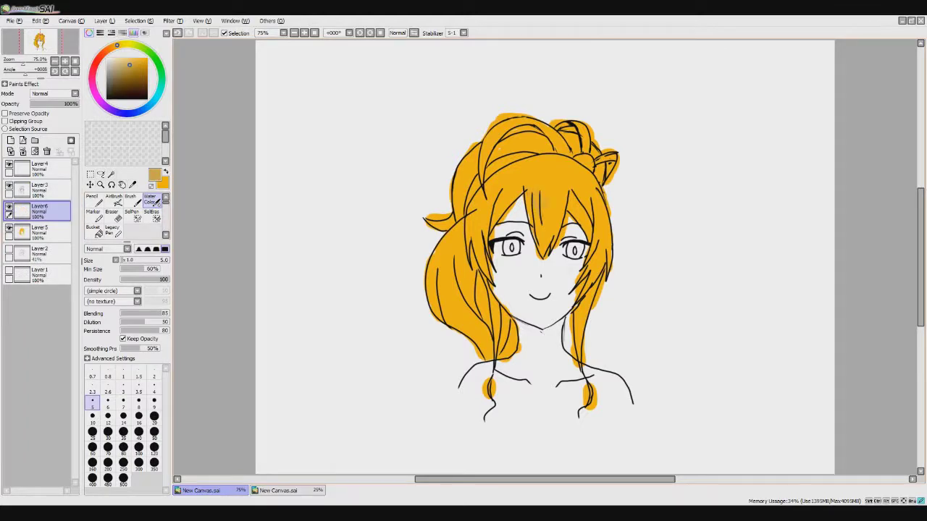
# Shade the central bangs darker orange on Layer 6 with the Brush in Multiply mode at size 16
pyautogui.click(132, 200)
pyautogui.moveTo(537, 195); pyautogui.dragTo(552, 210)
pyautogui.moveTo(337, 157); pyautogui.dragTo(373, 257)
pyautogui.hotkey('ctrl', 'z')
pyautogui.hotkey('ctrl', 'z')
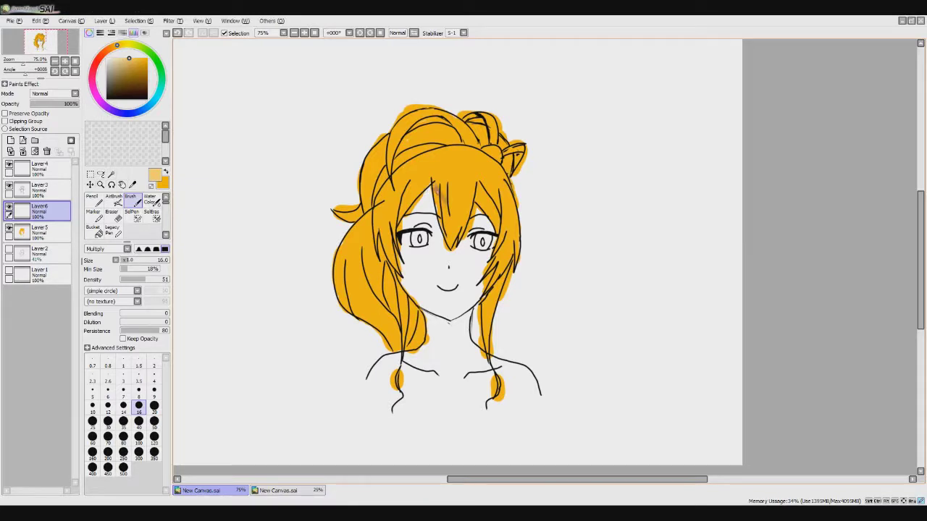
pyautogui.moveTo(439, 204)
pyautogui.mouseDown()
pyautogui.moveTo(455, 248)
pyautogui.moveTo(448, 202)
pyautogui.moveTo(461, 195)
pyautogui.mouseUp()
pyautogui.moveTo(460, 233)
pyautogui.mouseDown()
pyautogui.moveTo(469, 210)
pyautogui.moveTo(463, 219)
pyautogui.mouseUp()
pyautogui.moveTo(462, 226); pyautogui.dragTo(459, 210)
# Set the brush size to 7 and extend the Multiply shading to the bangs and hair beside the right eye
pyautogui.click(123, 360)
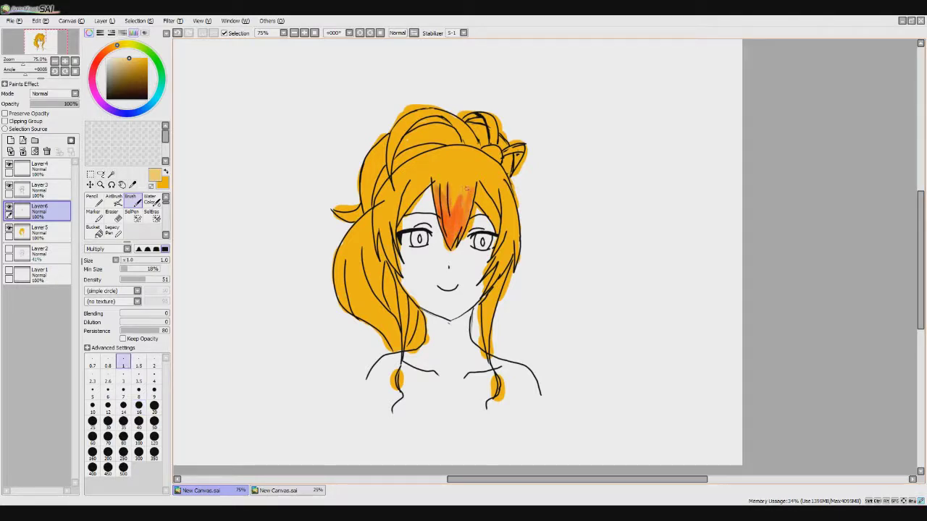
pyautogui.click(123, 390)
pyautogui.moveTo(462, 203)
pyautogui.mouseDown()
pyautogui.moveTo(460, 187)
pyautogui.moveTo(434, 181)
pyautogui.moveTo(472, 175)
pyautogui.moveTo(499, 236)
pyautogui.mouseUp()
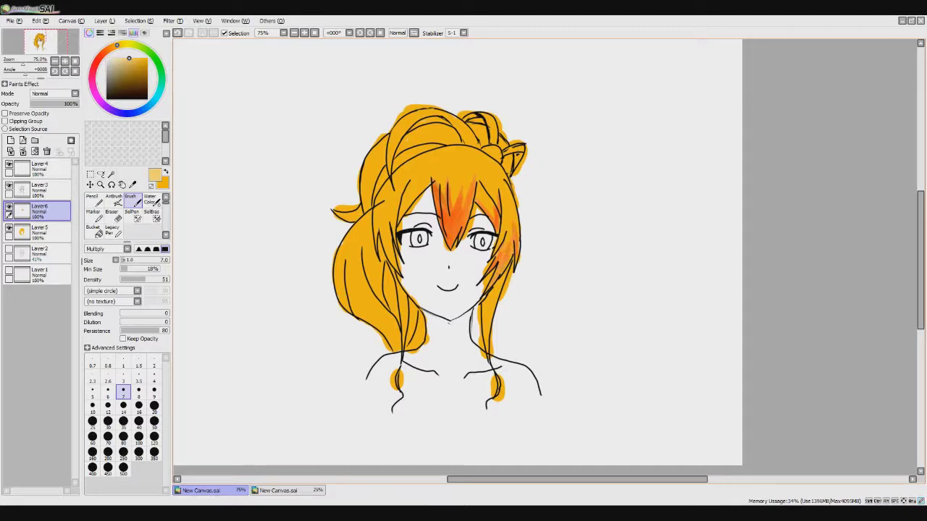
# Set the brush size to 16 and shade the long hair lock beside the right cheek darker orange
pyautogui.press(']')
pyautogui.press(']')
pyautogui.press(']')
pyautogui.press(']')
pyautogui.press(']')
pyautogui.press(']')
pyautogui.moveTo(500, 269); pyautogui.dragTo(492, 312)
pyautogui.moveTo(499, 280); pyautogui.dragTo(494, 313)
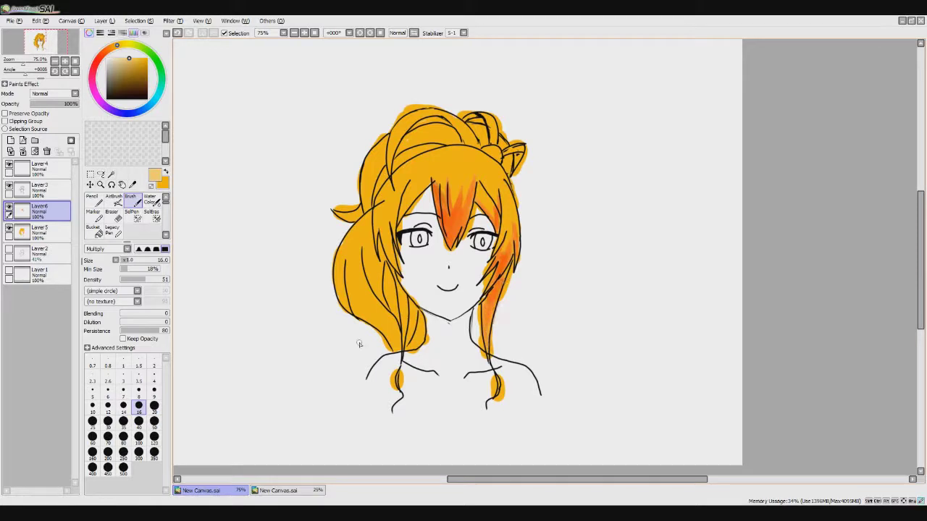
# Sample the hair's base orange and shade the upper-left hair and the band above the fringe with the Multiply Brush
pyautogui.click(96, 203)
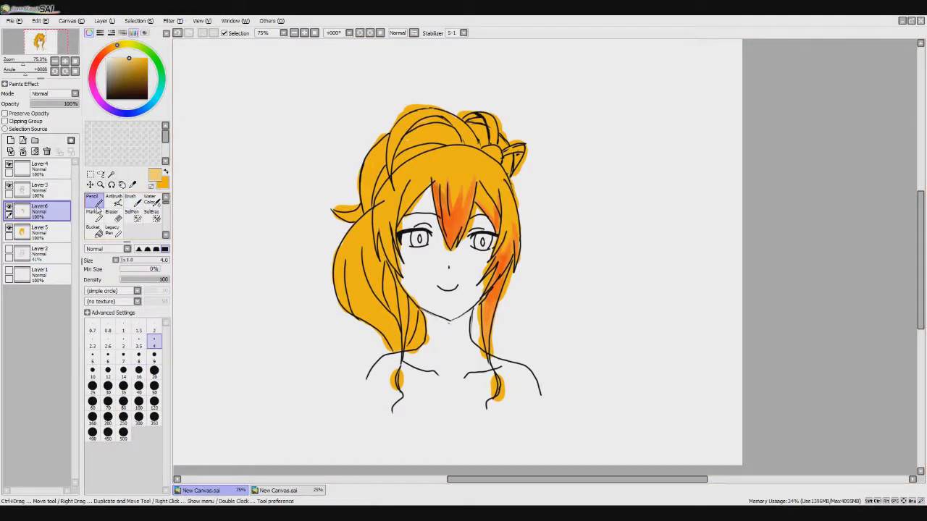
pyautogui.click(131, 201)
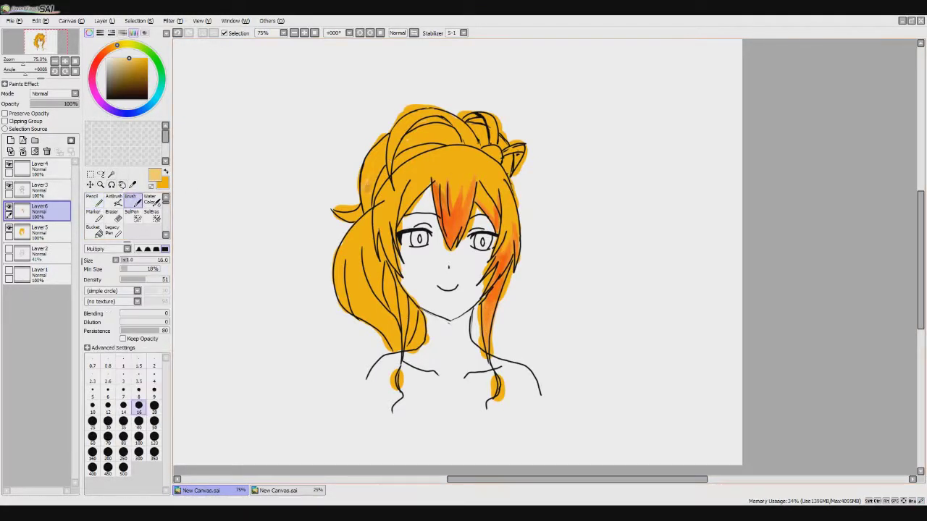
pyautogui.press('alt')
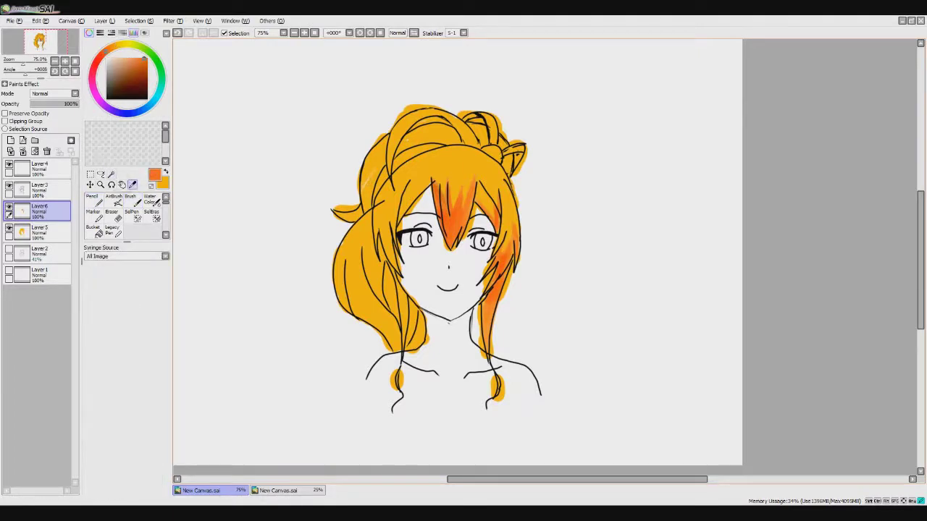
pyautogui.click(366, 185)
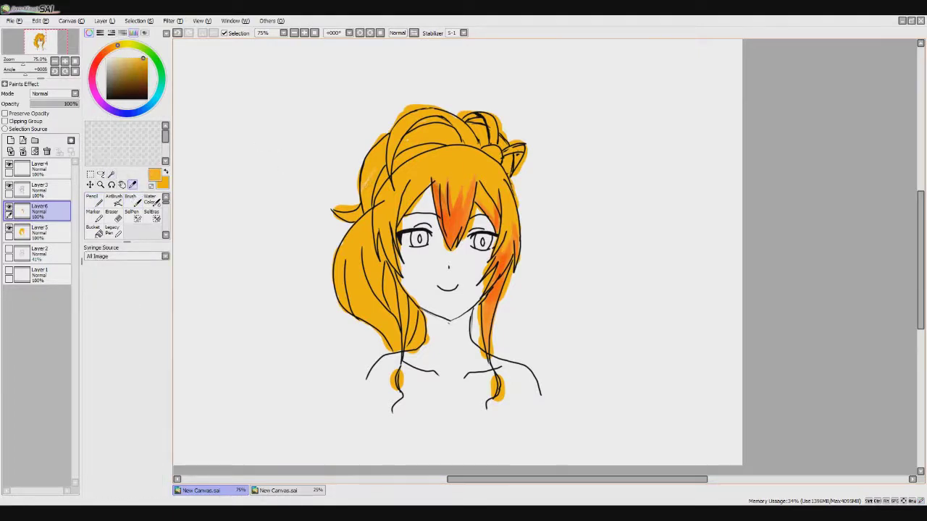
pyautogui.moveTo(338, 216); pyautogui.dragTo(360, 215)
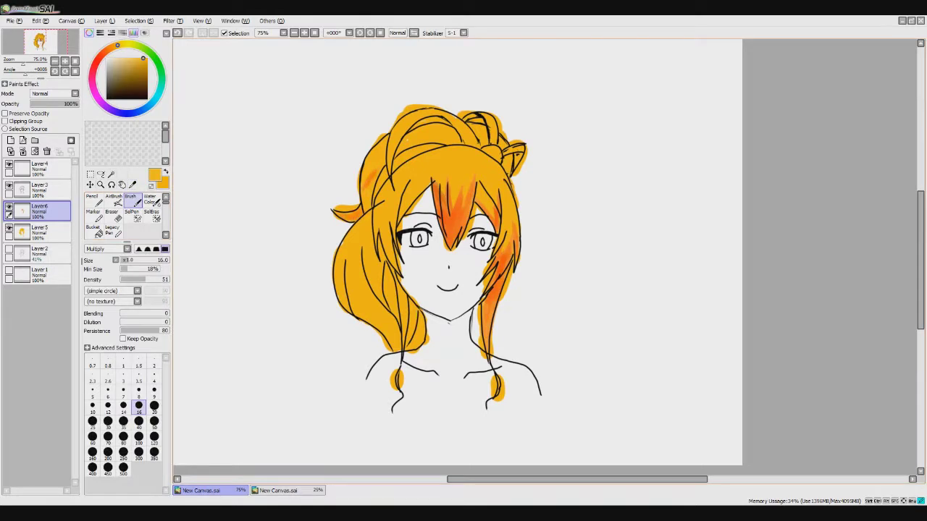
pyautogui.moveTo(380, 181)
pyautogui.mouseDown()
pyautogui.moveTo(361, 213)
pyautogui.moveTo(368, 209)
pyautogui.mouseUp()
pyautogui.moveTo(398, 161); pyautogui.dragTo(374, 178)
pyautogui.moveTo(411, 147)
pyautogui.mouseDown()
pyautogui.moveTo(381, 166)
pyautogui.moveTo(400, 161)
pyautogui.mouseUp()
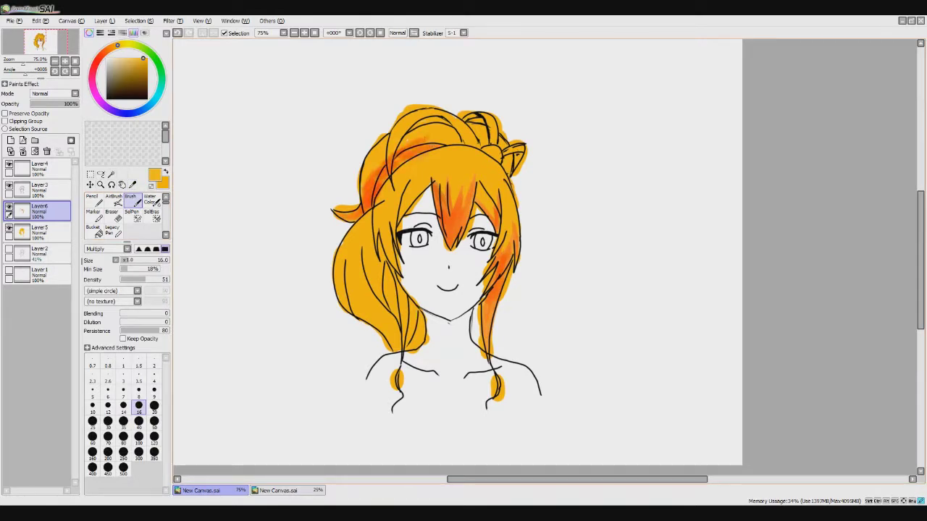
pyautogui.moveTo(455, 139); pyautogui.dragTo(370, 175)
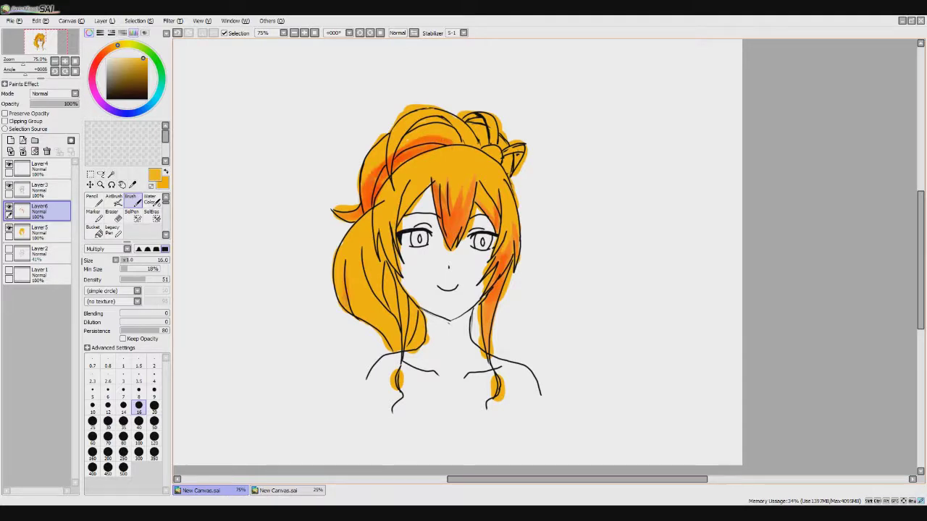
# Shade the strands of the large left hair mass with the Brush at size 16, following their curve
pyautogui.moveTo(344, 262)
pyautogui.mouseDown()
pyautogui.moveTo(354, 295)
pyautogui.moveTo(367, 277)
pyautogui.mouseUp()
pyautogui.moveTo(362, 242)
pyautogui.mouseDown()
pyautogui.moveTo(370, 286)
pyautogui.moveTo(360, 311)
pyautogui.mouseUp()
pyautogui.moveTo(362, 279); pyautogui.dragTo(397, 348)
pyautogui.moveTo(401, 315); pyautogui.dragTo(378, 346)
pyautogui.moveTo(388, 314)
pyautogui.mouseDown()
pyautogui.moveTo(357, 335)
pyautogui.moveTo(383, 297)
pyautogui.moveTo(343, 267)
pyautogui.moveTo(363, 323)
pyautogui.moveTo(385, 342)
pyautogui.mouseUp()
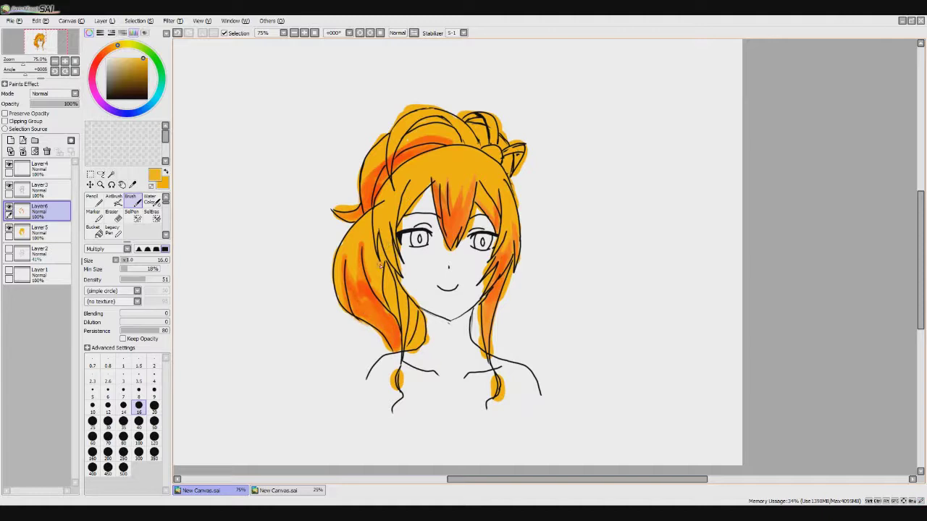
pyautogui.moveTo(368, 239)
pyautogui.mouseDown()
pyautogui.moveTo(381, 281)
pyautogui.moveTo(391, 280)
pyautogui.mouseUp()
pyautogui.moveTo(382, 220); pyautogui.dragTo(393, 308)
# Enlarge the brush to size 40 and deepen the left hair mass to red-orange toward the face and neck
pyautogui.press(']')
pyautogui.press(']')
pyautogui.press(']')
pyautogui.press(']')
pyautogui.press(']')
pyautogui.moveTo(373, 274)
pyautogui.mouseDown()
pyautogui.moveTo(392, 305)
pyautogui.moveTo(397, 278)
pyautogui.mouseUp()
pyautogui.moveTo(378, 293); pyautogui.dragTo(423, 333)
pyautogui.moveTo(402, 324)
pyautogui.mouseDown()
pyautogui.moveTo(423, 351)
pyautogui.moveTo(394, 306)
pyautogui.mouseUp()
pyautogui.moveTo(367, 288); pyautogui.dragTo(390, 242)
pyautogui.moveTo(358, 279); pyautogui.dragTo(362, 263)
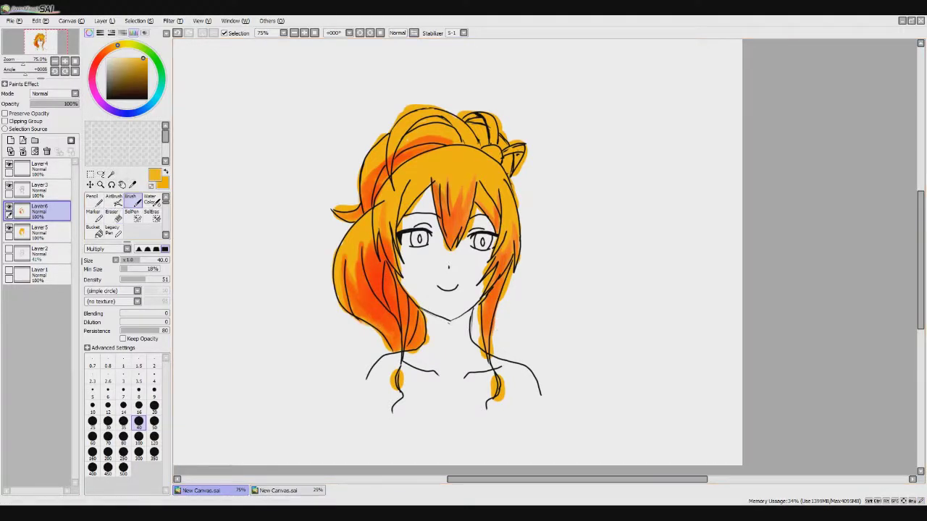
# Set the brush size to 8 and shade the curved strands on top of the head
pyautogui.click(138, 389)
pyautogui.moveTo(393, 152)
pyautogui.mouseDown()
pyautogui.moveTo(408, 125)
pyautogui.moveTo(438, 112)
pyautogui.moveTo(491, 139)
pyautogui.mouseUp()
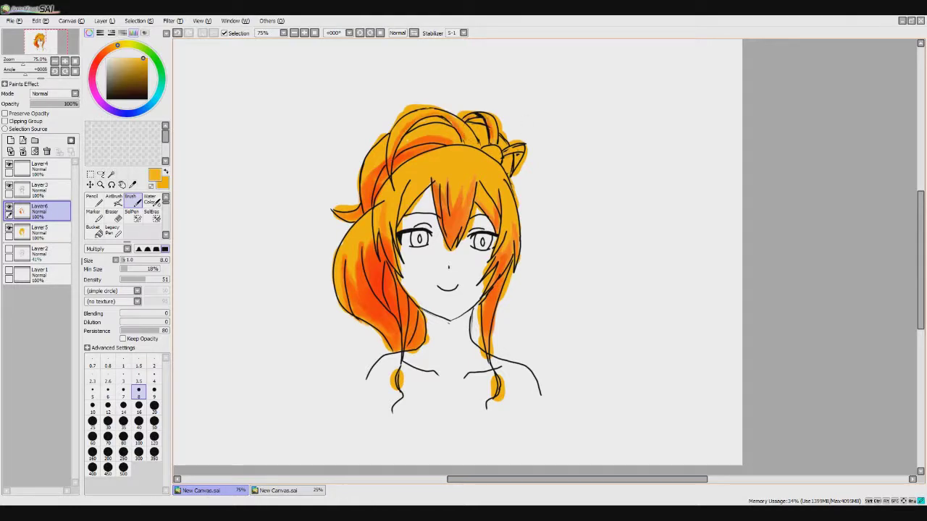
pyautogui.moveTo(427, 120); pyautogui.dragTo(418, 125)
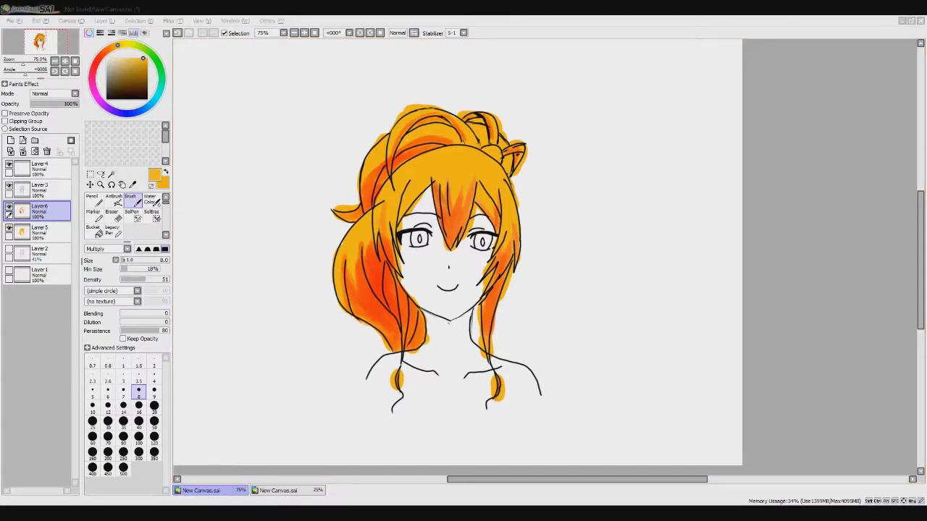
# Choose a dark green and colour both irises with the Brush, then with the Marker at size 14
pyautogui.click(91, 78)
pyautogui.moveTo(138, 61); pyautogui.dragTo(147, 75)
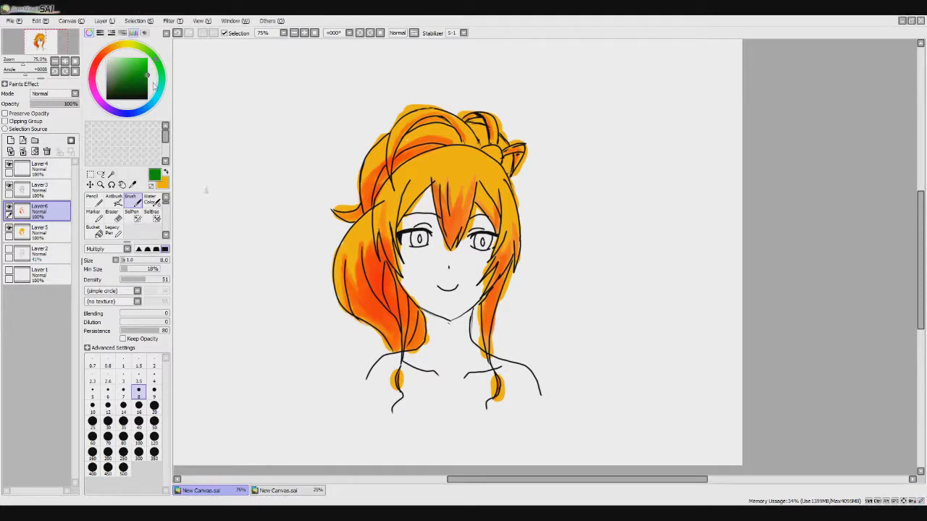
pyautogui.moveTo(414, 235)
pyautogui.mouseDown()
pyautogui.moveTo(423, 243)
pyautogui.moveTo(425, 233)
pyautogui.moveTo(415, 249)
pyautogui.mouseUp()
pyautogui.click(93, 212)
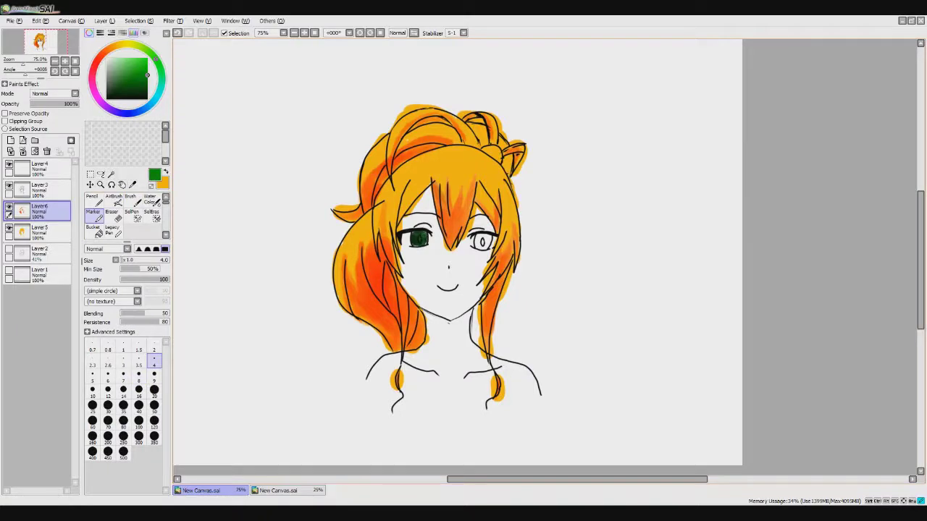
pyautogui.moveTo(477, 240); pyautogui.dragTo(487, 239)
pyautogui.click(123, 389)
pyautogui.keyDown('alt'); pyautogui.click(418, 238); pyautogui.keyUp('alt')
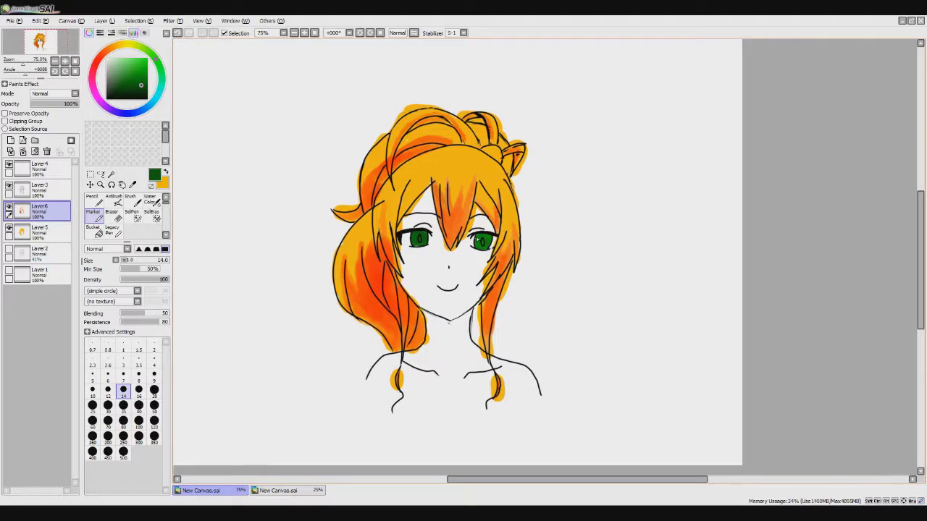
# Add light green tones to the irises and small pale green highlights with the Marker at size 6
pyautogui.click(139, 58)
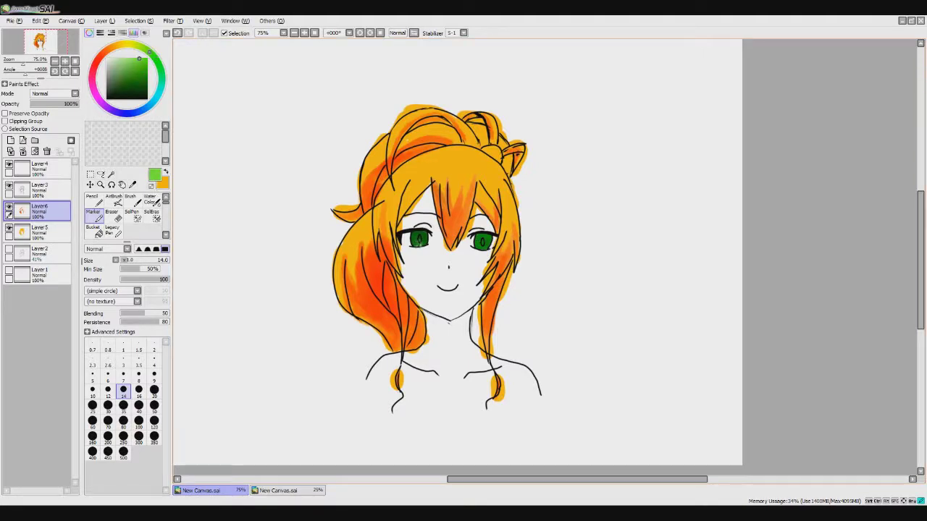
pyautogui.moveTo(479, 226)
pyautogui.mouseDown()
pyautogui.moveTo(480, 246)
pyautogui.moveTo(493, 236)
pyautogui.mouseUp()
pyautogui.click(108, 375)
pyautogui.click(112, 59)
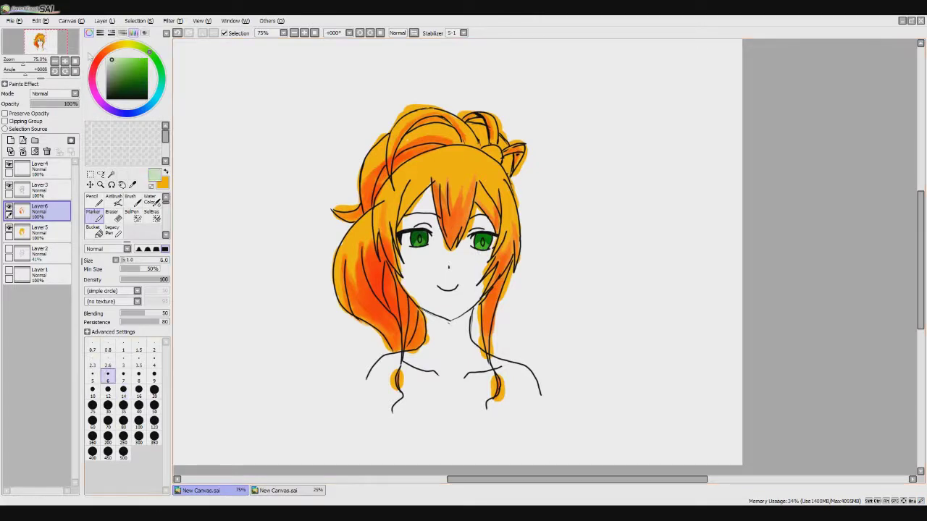
pyautogui.moveTo(478, 236); pyautogui.dragTo(480, 239)
# Erase the curved smile on Layer 3 and redraw the mouth as a short straight black line with the Pencil
pyautogui.click(40, 188)
pyautogui.click(112, 214)
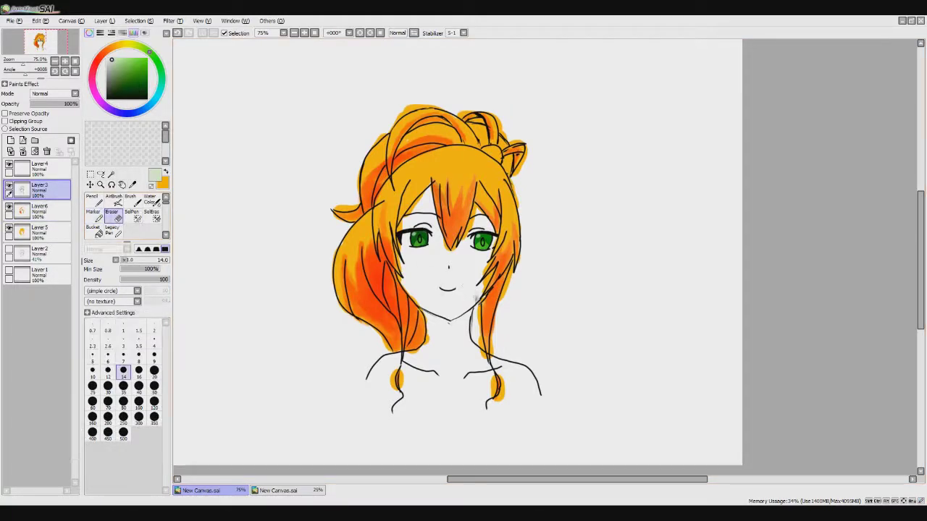
pyautogui.moveTo(457, 293)
pyautogui.mouseDown()
pyautogui.moveTo(440, 289)
pyautogui.moveTo(463, 291)
pyautogui.mouseUp()
pyautogui.press('n')
pyautogui.hotkey('ctrl', 'z')
pyautogui.hotkey('ctrl', 'z')
pyautogui.moveTo(442, 293); pyautogui.dragTo(454, 294)
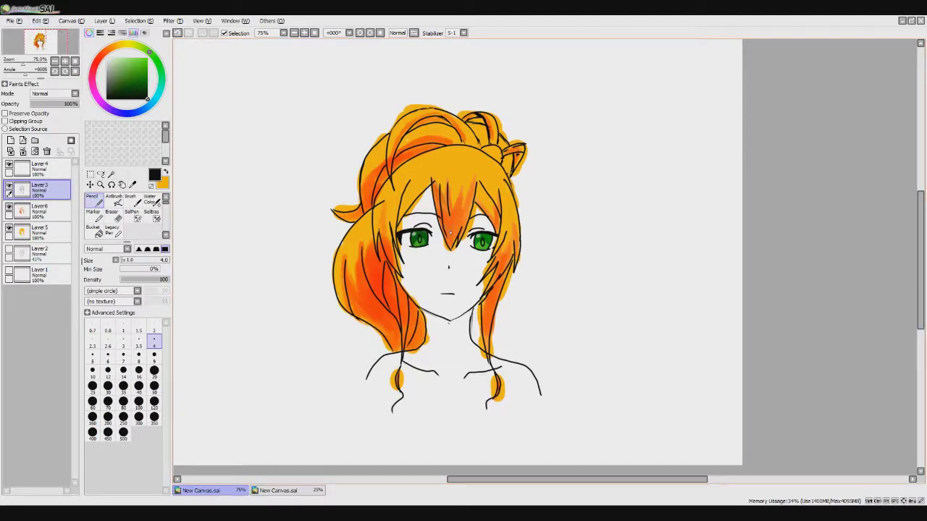
# Try to paint the face a very pale pink with the Marker at size 35, and undo it
pyautogui.press('alt')
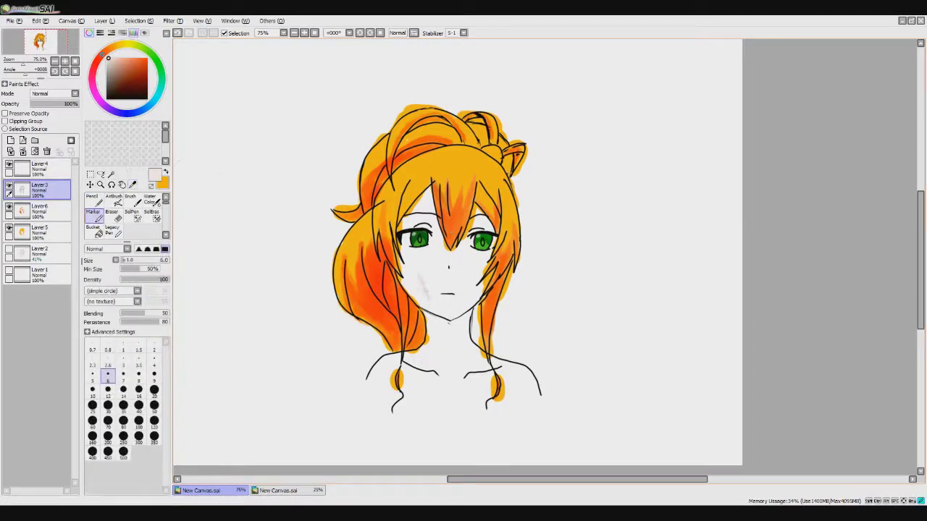
pyautogui.click(123, 405)
pyautogui.moveTo(426, 278)
pyautogui.mouseDown()
pyautogui.moveTo(459, 295)
pyautogui.moveTo(431, 290)
pyautogui.moveTo(441, 300)
pyautogui.moveTo(448, 279)
pyautogui.moveTo(464, 291)
pyautogui.moveTo(435, 273)
pyautogui.mouseUp()
pyautogui.hotkey('ctrl', 'z')
pyautogui.click(40, 210)
pyautogui.moveTo(402, 236)
pyautogui.mouseDown()
pyautogui.moveTo(433, 280)
pyautogui.moveTo(423, 273)
pyautogui.mouseUp()
pyautogui.hscroll(-3, 464, 253)
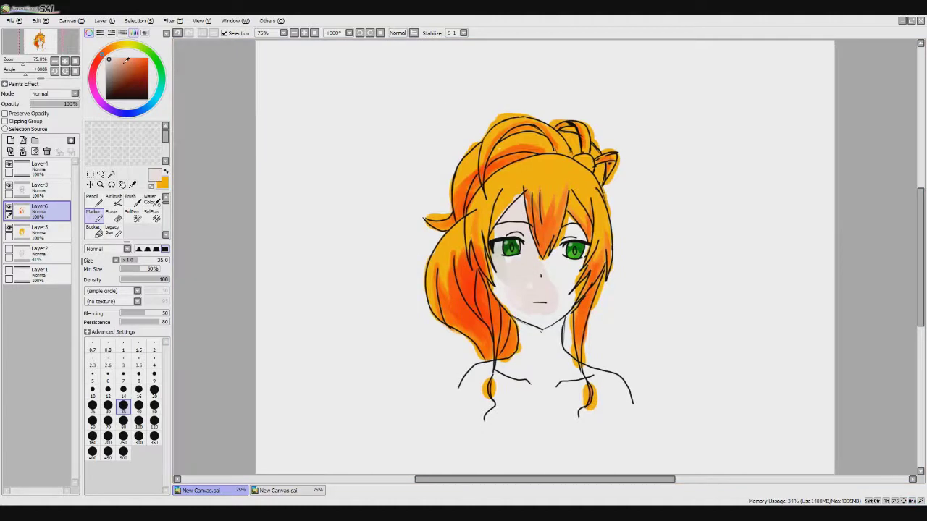
pyautogui.hotkey('ctrl', 'z')
pyautogui.hotkey('ctrl', 'z')
pyautogui.hotkey('ctrl', 'z')
pyautogui.hotkey('ctrl', 'z')
pyautogui.hotkey('ctrl', 'z')
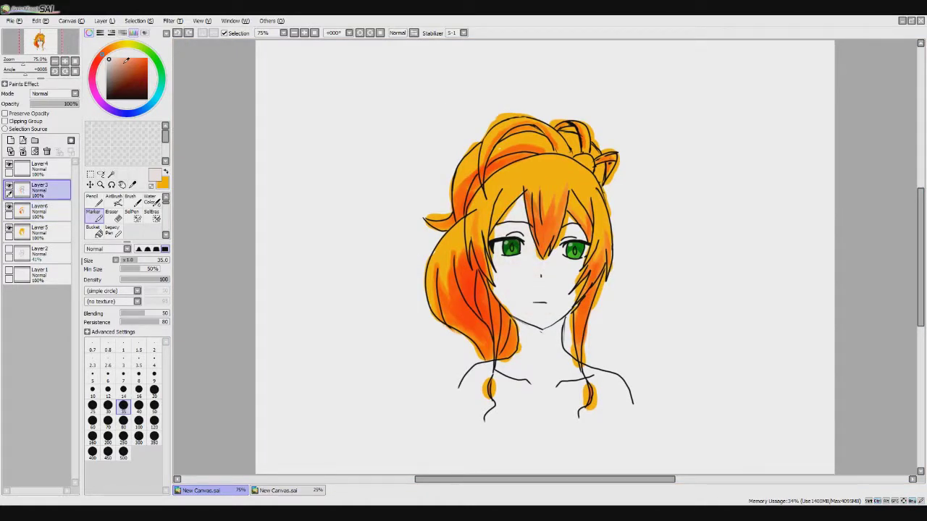
# Choose a light peach and paint the face, neck, shoulders and chest on Layer 6 with the Marker at size 35
pyautogui.hotkey('ctrl', 'y')
pyautogui.click(115, 58)
pyautogui.moveTo(511, 279); pyautogui.dragTo(523, 300)
pyautogui.moveTo(521, 253)
pyautogui.mouseDown()
pyautogui.moveTo(522, 281)
pyautogui.moveTo(551, 311)
pyautogui.mouseUp()
pyautogui.moveTo(552, 275)
pyautogui.mouseDown()
pyautogui.moveTo(535, 290)
pyautogui.moveTo(572, 318)
pyautogui.moveTo(527, 345)
pyautogui.mouseUp()
pyautogui.moveTo(558, 299)
pyautogui.mouseDown()
pyautogui.moveTo(551, 351)
pyautogui.moveTo(517, 375)
pyautogui.mouseUp()
pyautogui.moveTo(478, 372)
pyautogui.mouseDown()
pyautogui.moveTo(478, 399)
pyautogui.moveTo(467, 394)
pyautogui.moveTo(495, 399)
pyautogui.mouseUp()
pyautogui.moveTo(504, 365)
pyautogui.mouseDown()
pyautogui.moveTo(499, 389)
pyautogui.moveTo(521, 341)
pyautogui.moveTo(514, 388)
pyautogui.moveTo(467, 400)
pyautogui.moveTo(541, 376)
pyautogui.moveTo(554, 347)
pyautogui.moveTo(511, 410)
pyautogui.moveTo(568, 400)
pyautogui.moveTo(580, 355)
pyautogui.moveTo(583, 402)
pyautogui.moveTo(540, 416)
pyautogui.moveTo(600, 409)
pyautogui.moveTo(597, 384)
pyautogui.moveTo(614, 378)
pyautogui.moveTo(626, 406)
pyautogui.moveTo(609, 419)
pyautogui.mouseUp()
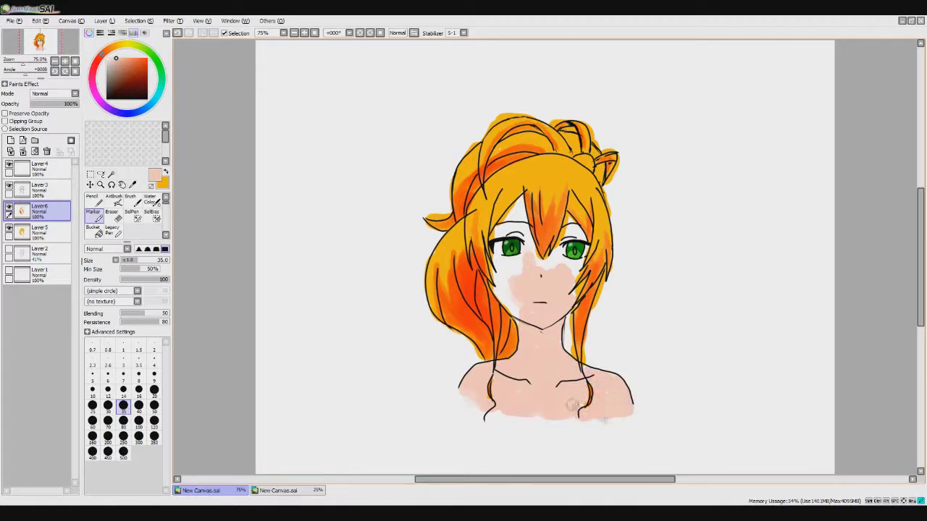
pyautogui.moveTo(506, 287)
pyautogui.mouseDown()
pyautogui.moveTo(505, 284)
pyautogui.moveTo(525, 275)
pyautogui.moveTo(518, 270)
pyautogui.moveTo(574, 269)
pyautogui.mouseUp()
# Reduce the Marker to sizes 14 and 7 and fill the cheek edges and the forehead beside the bangs with peach
pyautogui.click(123, 389)
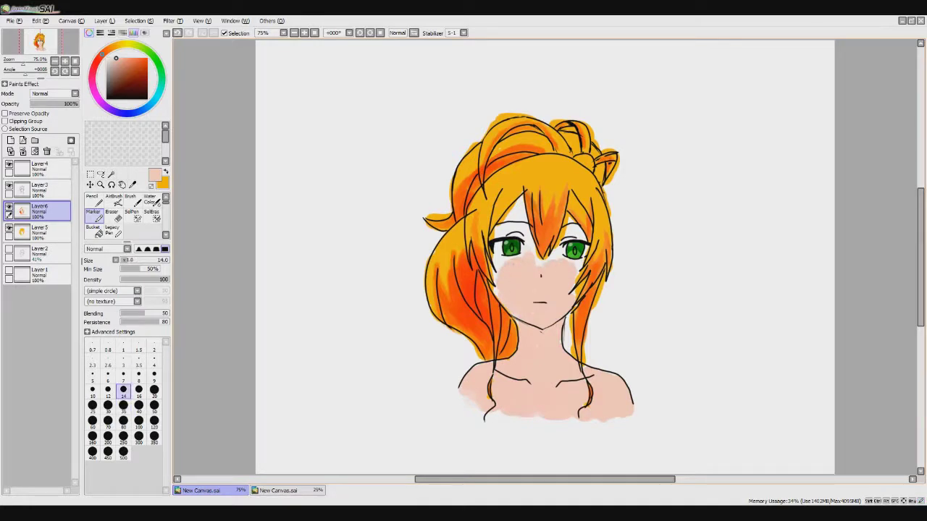
pyautogui.click(123, 375)
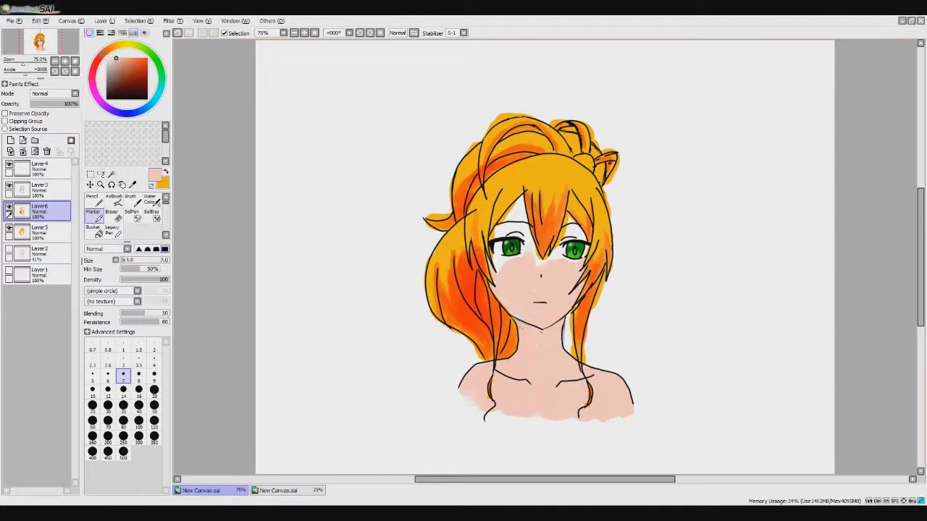
pyautogui.moveTo(534, 260)
pyautogui.mouseDown()
pyautogui.moveTo(524, 205)
pyautogui.moveTo(511, 212)
pyautogui.mouseUp()
pyautogui.moveTo(488, 245)
pyautogui.mouseDown()
pyautogui.moveTo(520, 205)
pyautogui.moveTo(529, 259)
pyautogui.mouseUp()
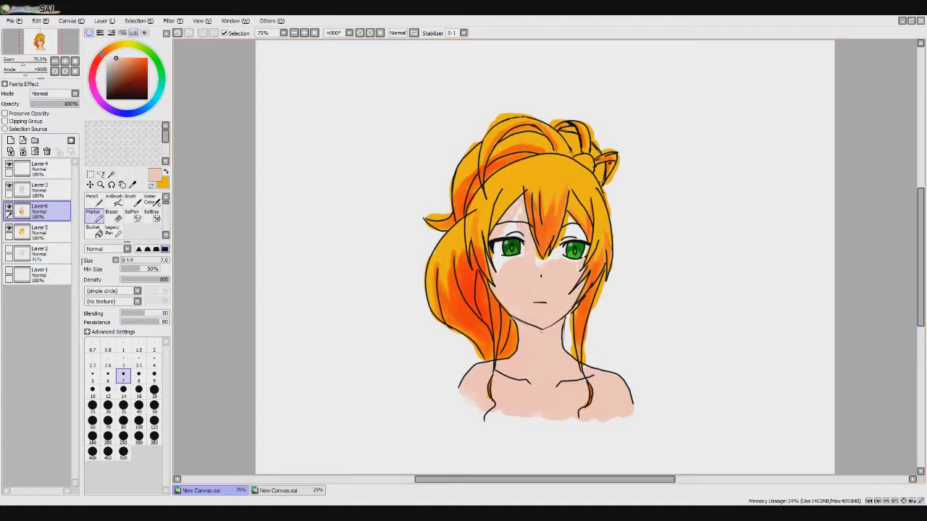
# Save the drawing, finish the peach skin around both eyes and tint the eye whites grey
pyautogui.hotkey('ctrl', 's')
pyautogui.moveTo(526, 250); pyautogui.dragTo(498, 269)
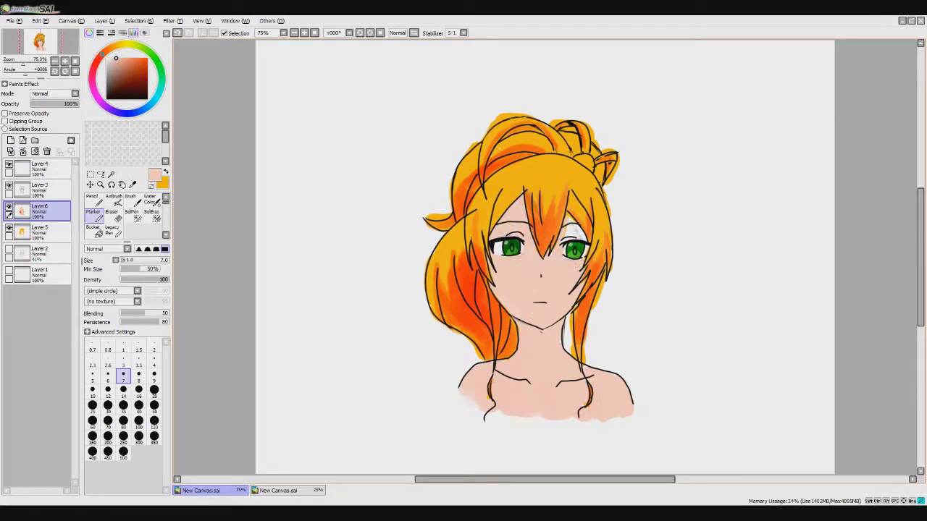
pyautogui.moveTo(535, 276); pyautogui.dragTo(536, 282)
pyautogui.keyDown('alt'); pyautogui.click(591, 249); pyautogui.keyUp('alt')
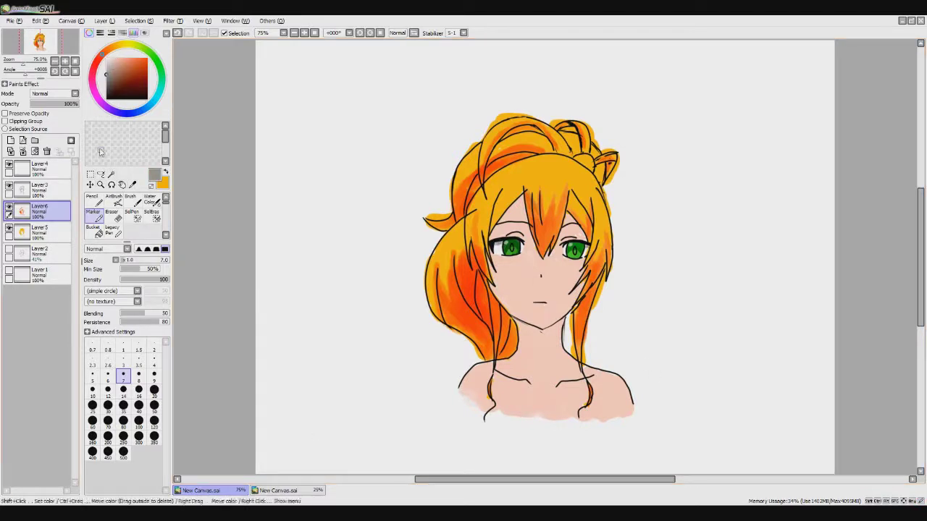
# Sample the skin colour, choose a darker peach and shade the forehead under the bangs with the AirBrush at size 8
pyautogui.click(132, 184)
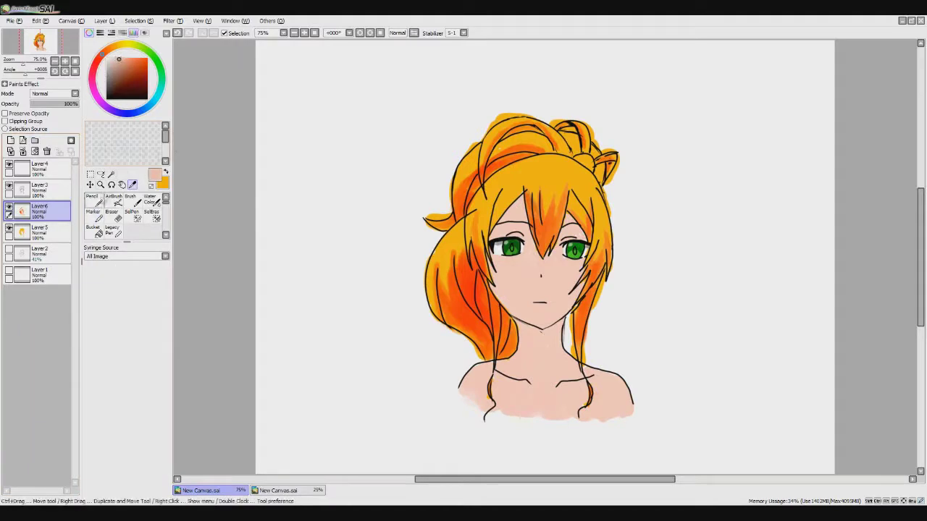
pyautogui.press('v')
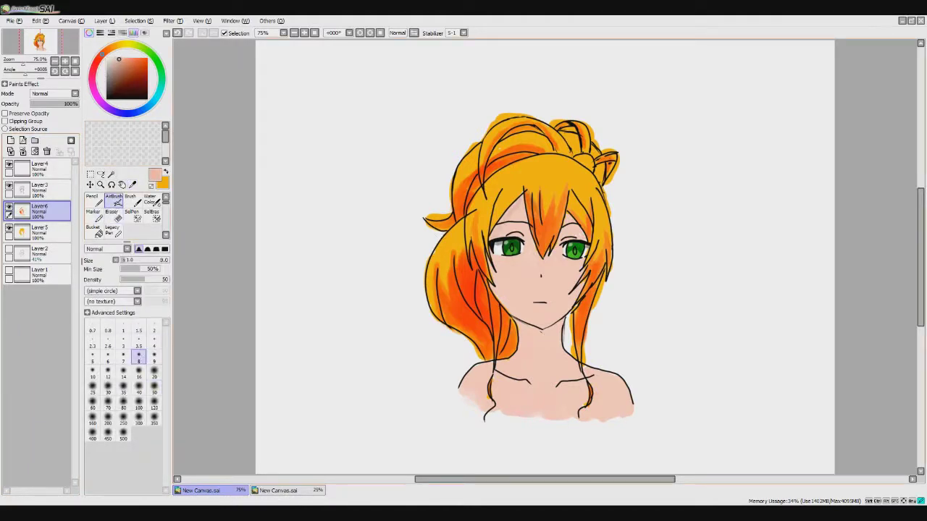
pyautogui.moveTo(506, 212); pyautogui.dragTo(507, 223)
pyautogui.moveTo(518, 206); pyautogui.dragTo(573, 216)
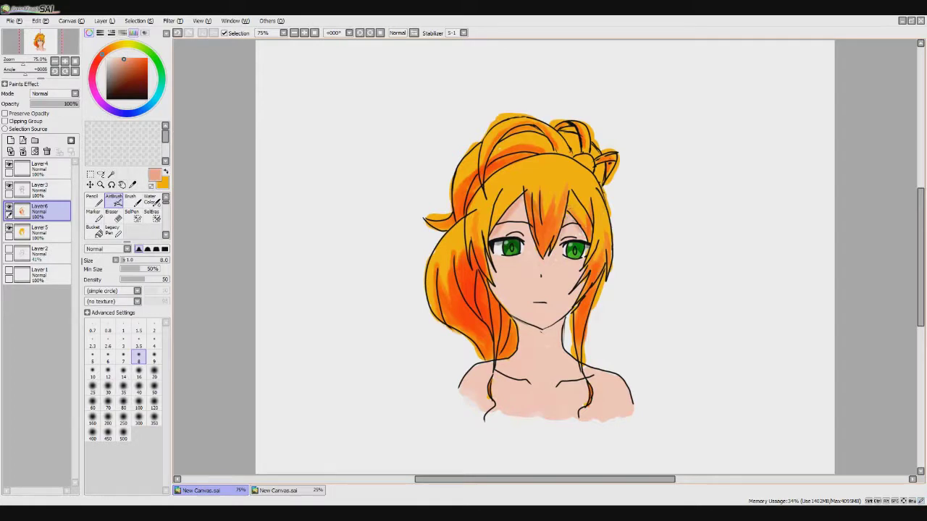
# Shade the neck and the hollow between the collarbones in darker peach with the AirBrush, enlarged to size 16
pyautogui.moveTo(517, 346); pyautogui.dragTo(524, 352)
pyautogui.moveTo(543, 361)
pyautogui.mouseDown()
pyautogui.moveTo(572, 364)
pyautogui.moveTo(559, 331)
pyautogui.moveTo(564, 355)
pyautogui.moveTo(549, 350)
pyautogui.moveTo(552, 357)
pyautogui.moveTo(557, 322)
pyautogui.moveTo(540, 346)
pyautogui.moveTo(526, 332)
pyautogui.moveTo(535, 353)
pyautogui.moveTo(521, 346)
pyautogui.mouseUp()
pyautogui.press('b')
pyautogui.press('v')
pyautogui.moveTo(532, 385)
pyautogui.mouseDown()
pyautogui.moveTo(570, 385)
pyautogui.moveTo(549, 392)
pyautogui.mouseUp()
pyautogui.moveTo(569, 357)
pyautogui.mouseDown()
pyautogui.moveTo(528, 334)
pyautogui.moveTo(537, 348)
pyautogui.mouseUp()
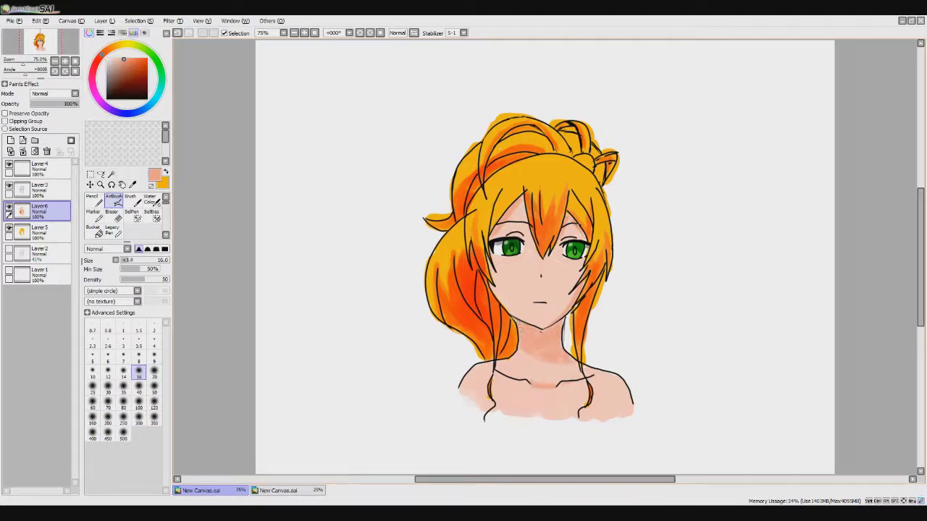
# Shade the left cheek edge and shoulder, and airbrush a brown shadow on the neck under the chin
pyautogui.moveTo(495, 273); pyautogui.dragTo(496, 283)
pyautogui.moveTo(498, 362); pyautogui.dragTo(523, 355)
pyautogui.keyDown('alt'); pyautogui.click(523, 355); pyautogui.keyUp('alt')
pyautogui.moveTo(520, 327)
pyautogui.mouseDown()
pyautogui.moveTo(551, 337)
pyautogui.moveTo(524, 328)
pyautogui.moveTo(566, 324)
pyautogui.mouseUp()
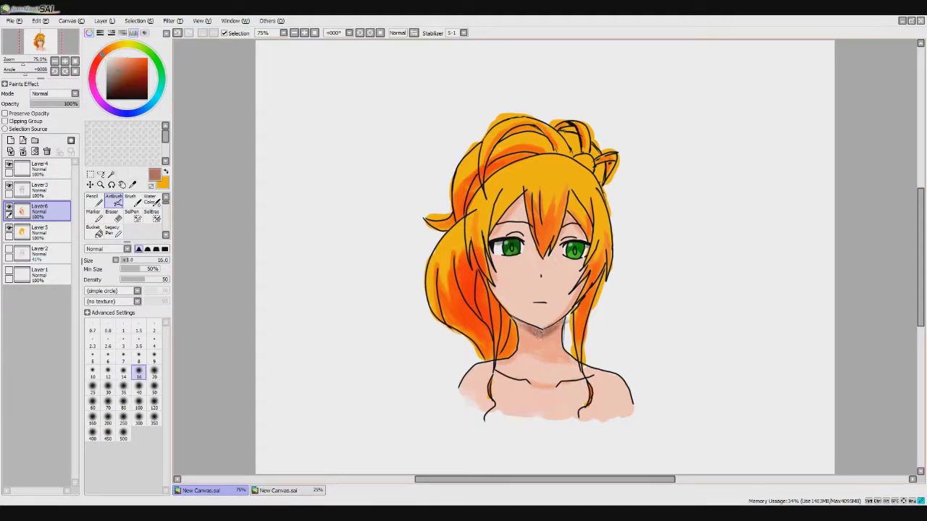
# Erase the orange spilling outside the hair outlines on Layer 5 and the fill inside the upper hair loops, using Eraser size 14
pyautogui.press('e')
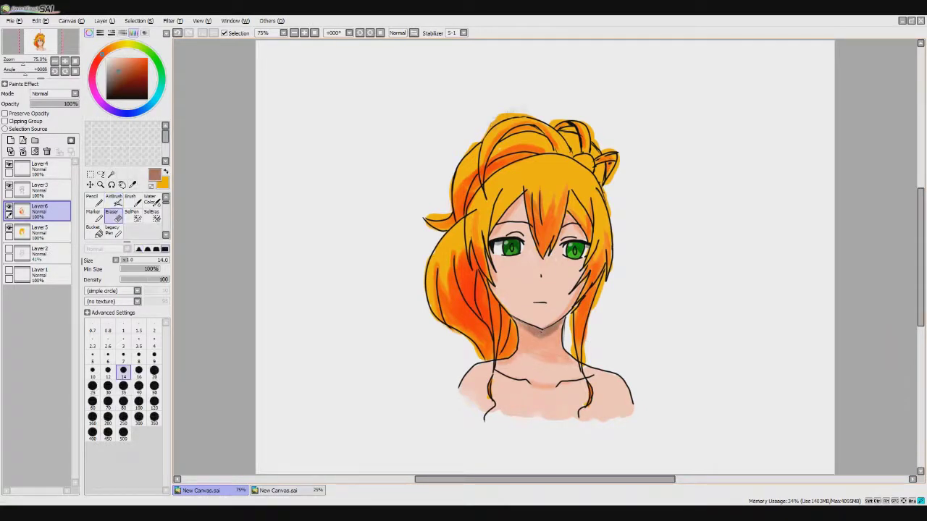
pyautogui.click(40, 231)
pyautogui.moveTo(474, 148)
pyautogui.mouseDown()
pyautogui.moveTo(496, 117)
pyautogui.moveTo(536, 114)
pyautogui.moveTo(574, 121)
pyautogui.moveTo(597, 141)
pyautogui.moveTo(617, 187)
pyautogui.moveTo(605, 174)
pyautogui.moveTo(614, 217)
pyautogui.moveTo(603, 301)
pyautogui.moveTo(603, 283)
pyautogui.mouseUp()
pyautogui.moveTo(569, 316)
pyautogui.mouseDown()
pyautogui.moveTo(572, 348)
pyautogui.moveTo(584, 356)
pyautogui.moveTo(588, 333)
pyautogui.moveTo(583, 370)
pyautogui.mouseUp()
pyautogui.moveTo(449, 330)
pyautogui.mouseDown()
pyautogui.moveTo(482, 362)
pyautogui.moveTo(470, 340)
pyautogui.mouseUp()
pyautogui.moveTo(433, 246); pyautogui.dragTo(428, 279)
pyautogui.moveTo(429, 219); pyautogui.dragTo(452, 211)
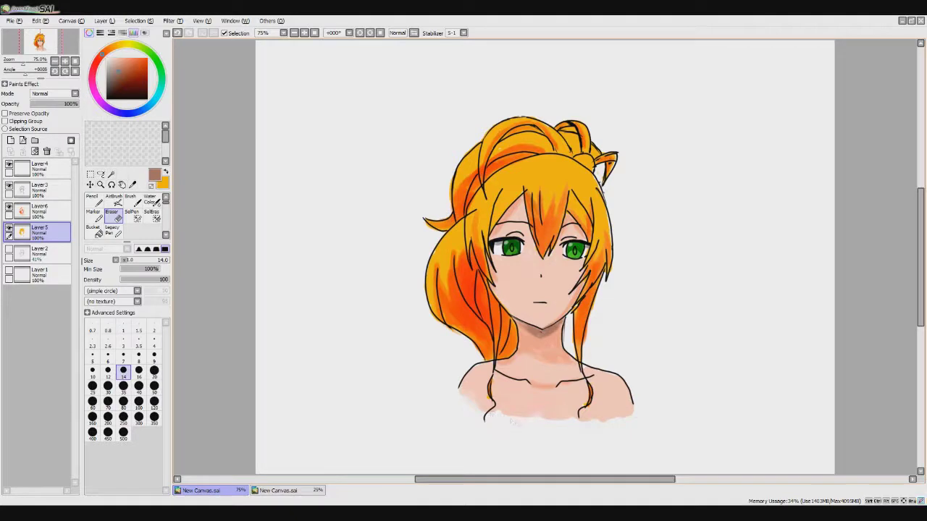
pyautogui.moveTo(570, 132); pyautogui.dragTo(569, 135)
pyautogui.keyDown('ctrl'); pyautogui.click(518, 143); pyautogui.keyUp('ctrl')
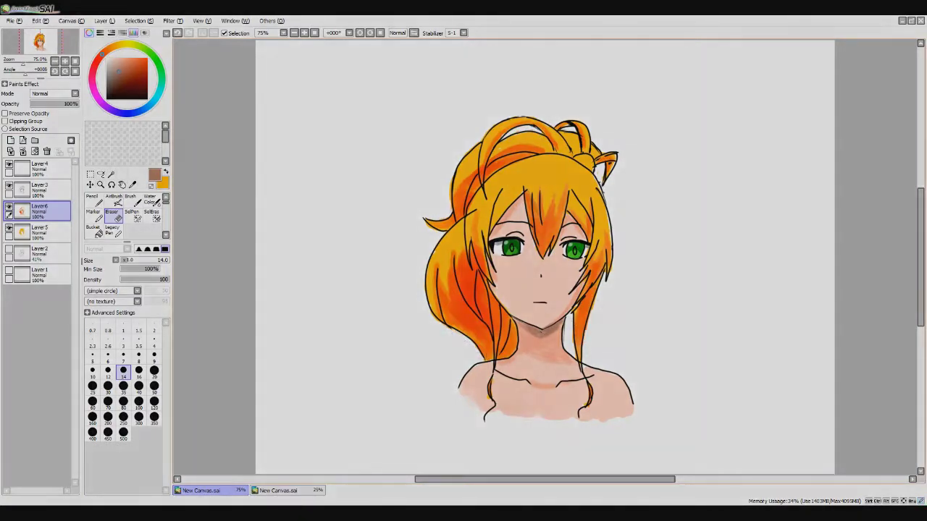
# Trim the lower edge of the skin across the chest on Layer 6 with the Eraser at size 40, and return to the Brush
pyautogui.click(123, 433)
pyautogui.click(139, 401)
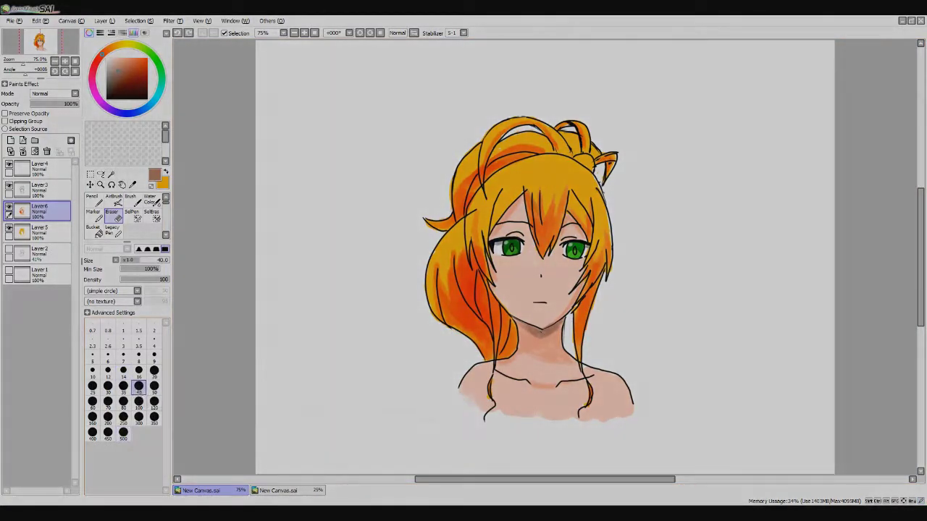
pyautogui.moveTo(480, 433); pyautogui.dragTo(665, 427)
pyautogui.click(139, 368)
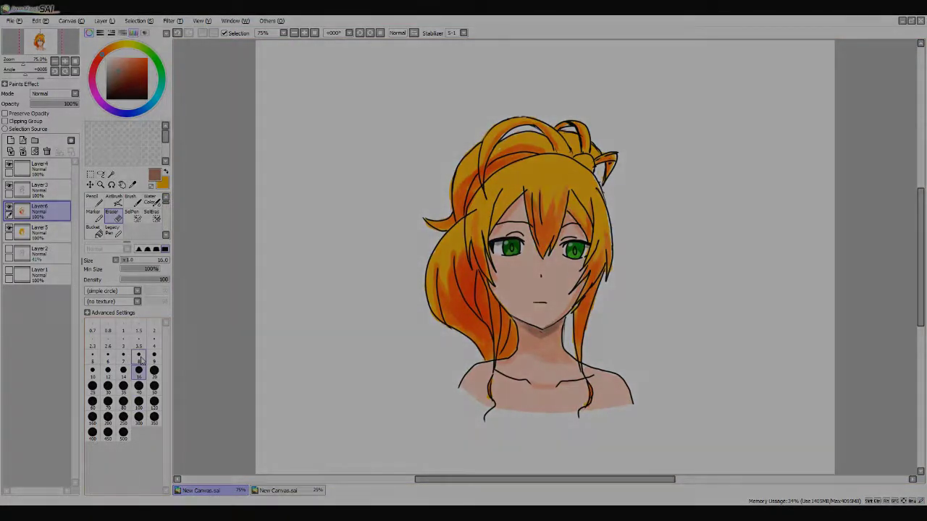
pyautogui.press('b')
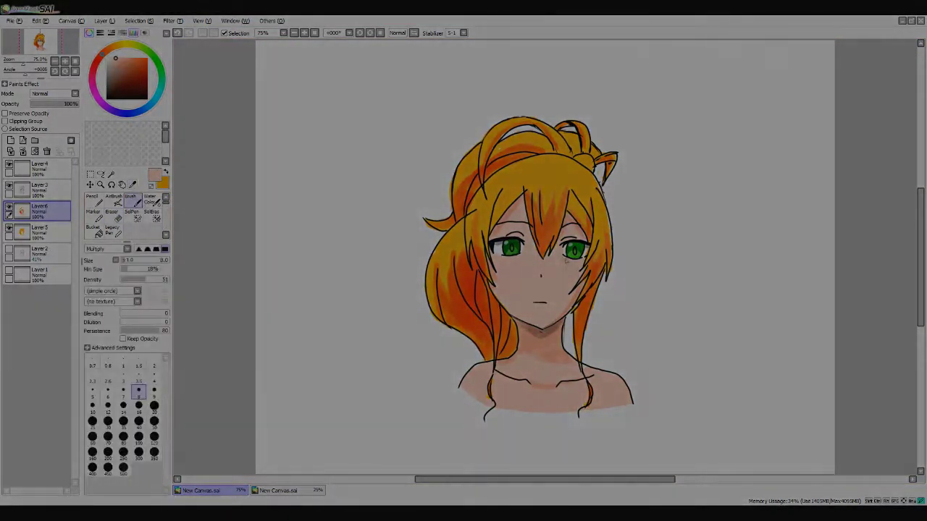